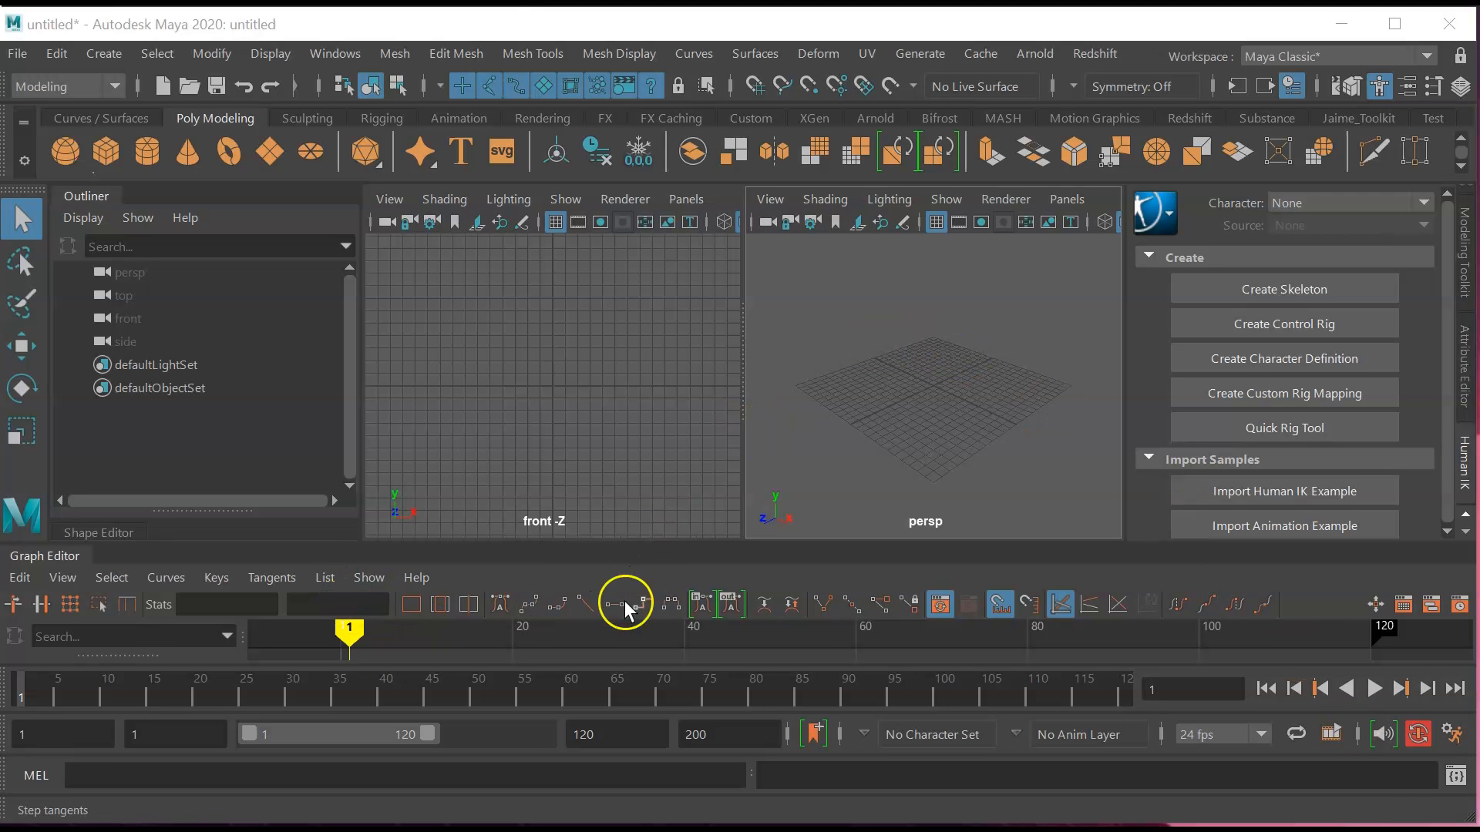
# Collapse the Graph Editor and Outliner and show the Channel Box/Layer Editor on the right.
pyautogui.click(1467, 270)
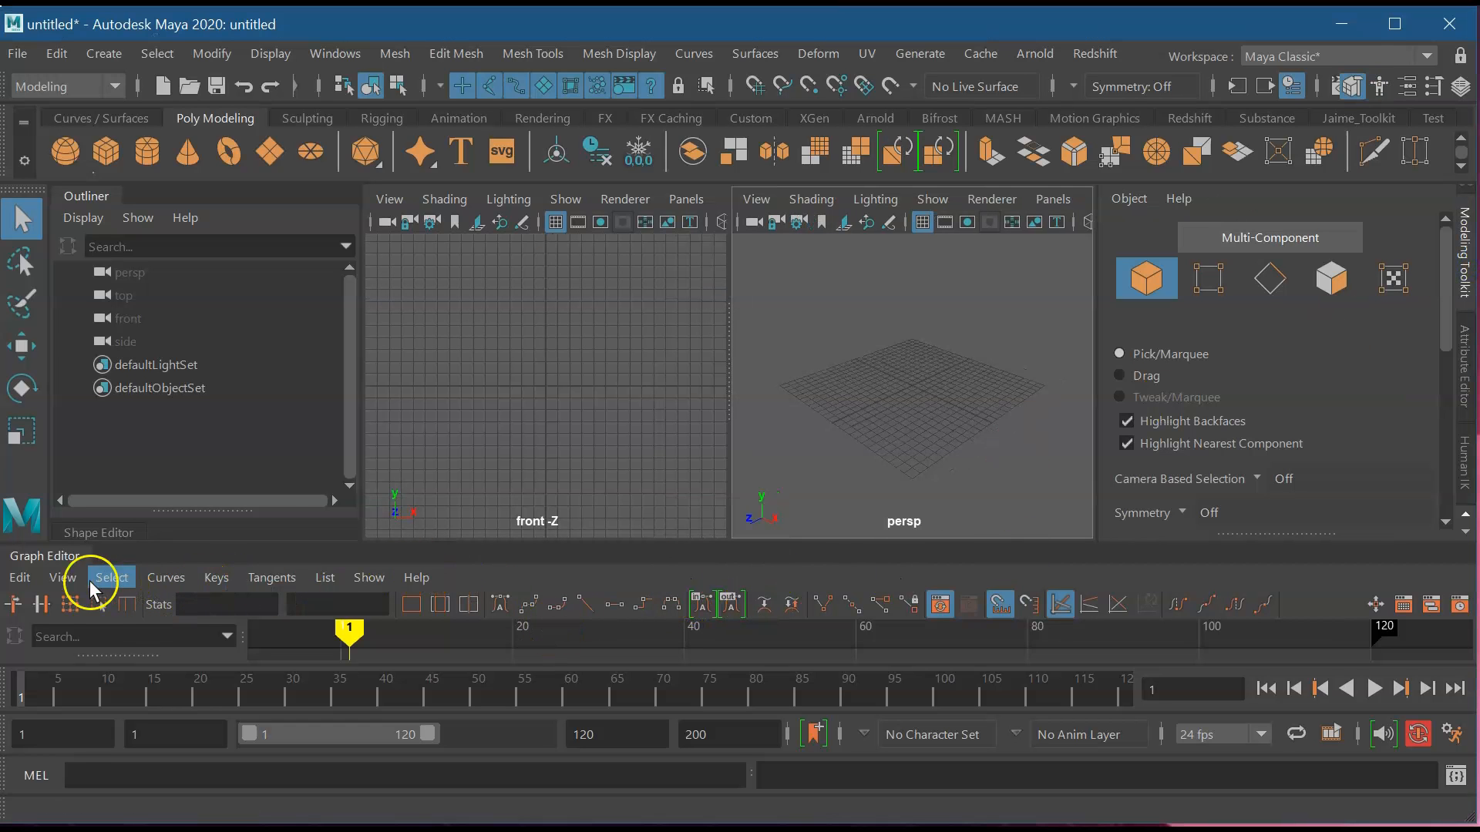
pyautogui.click(51, 557)
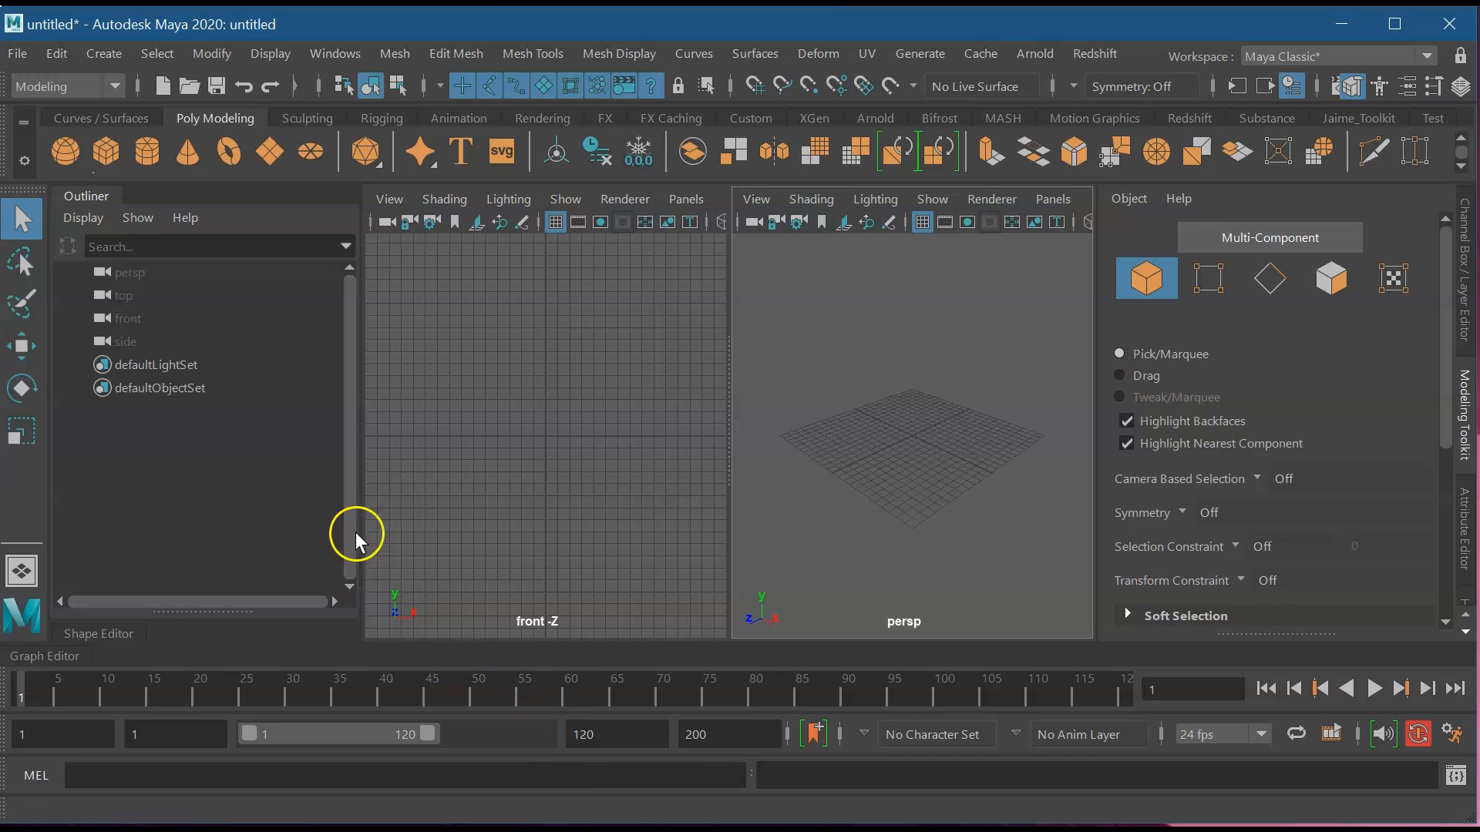
pyautogui.click(85, 196)
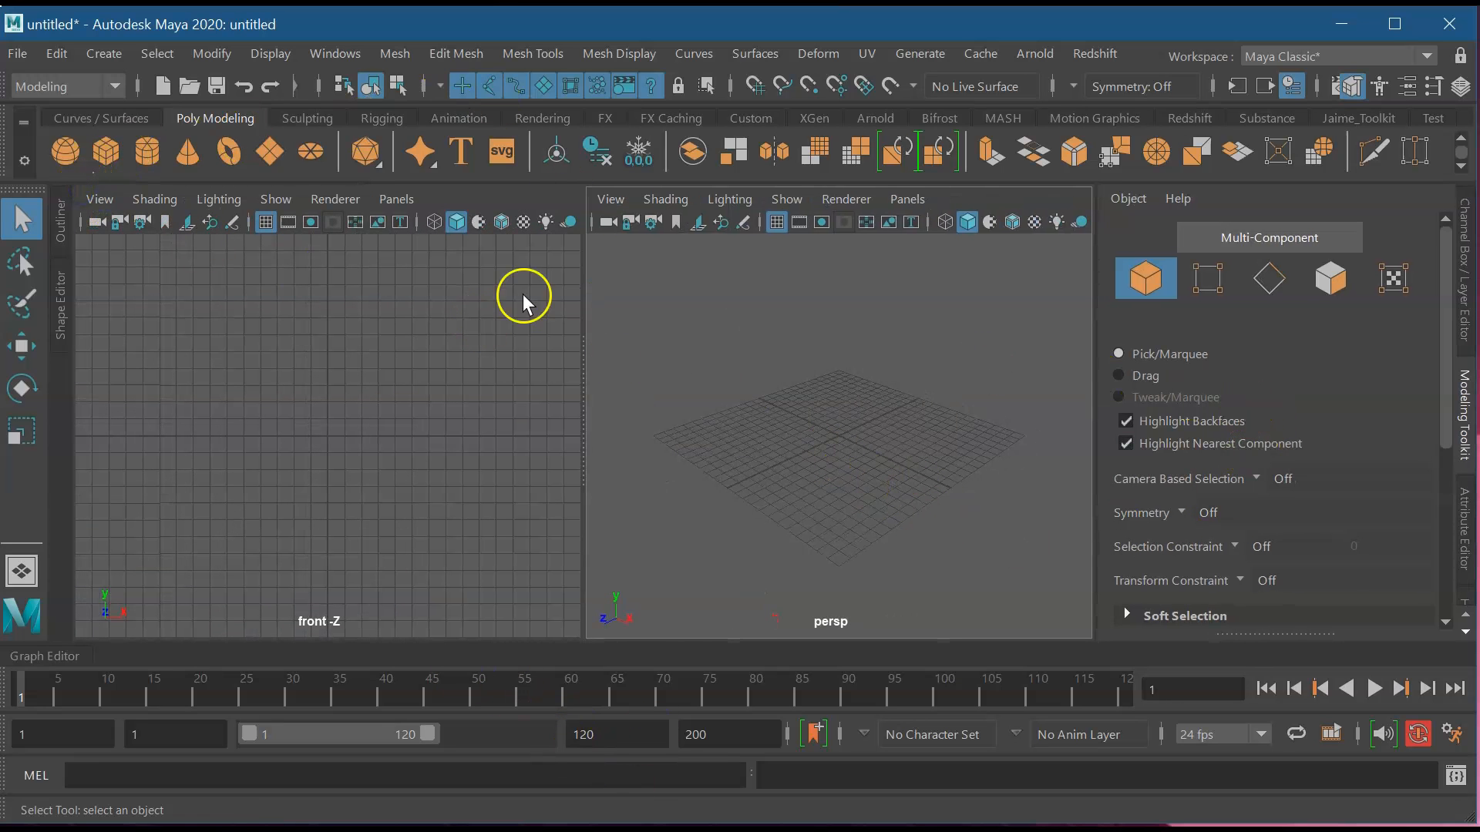
pyautogui.click(1464, 283)
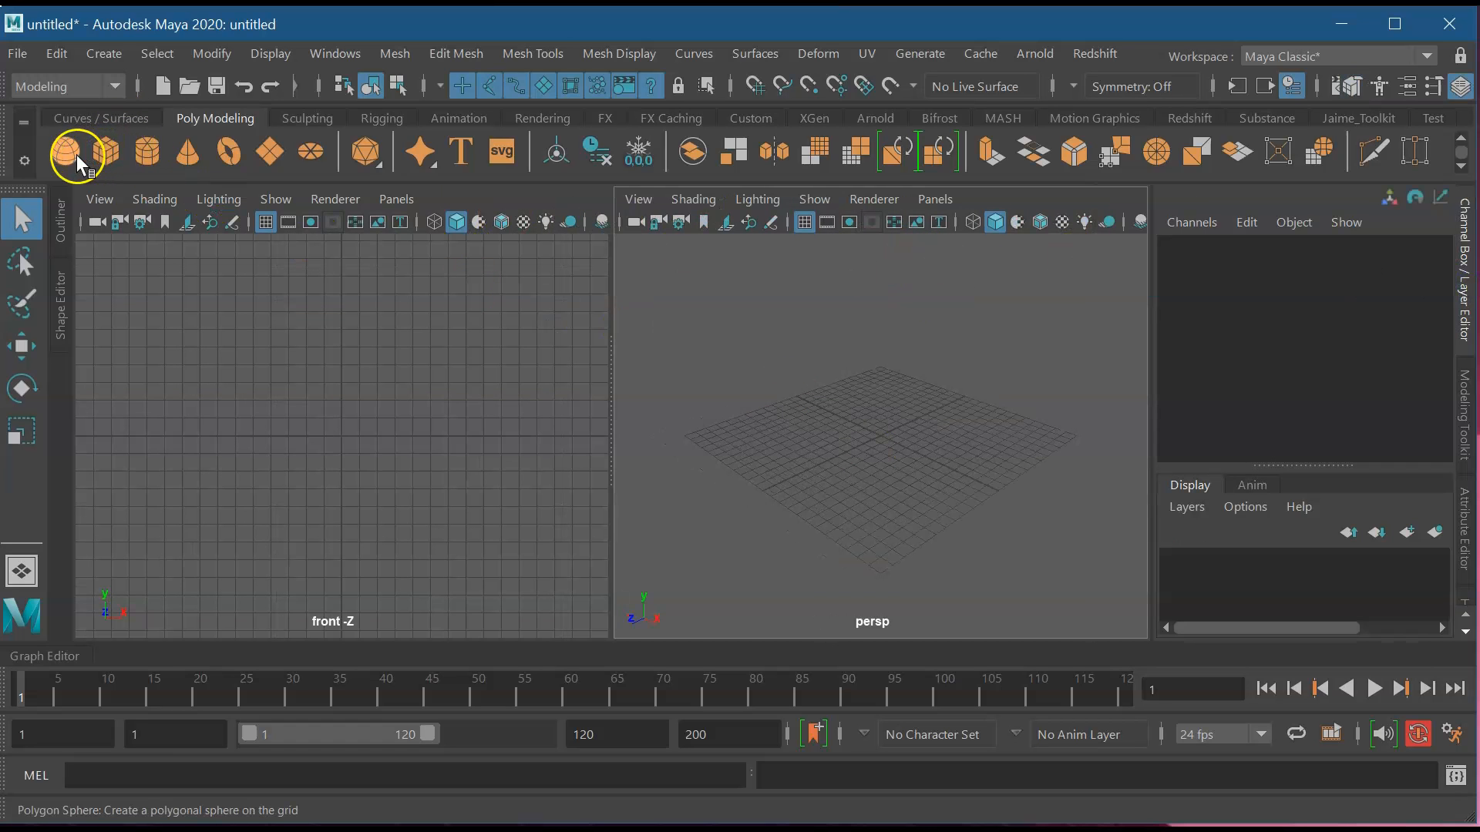
# Add a polygon cube and a polygon sphere, then frame and maximise the perspective view.
pyautogui.click(109, 156)
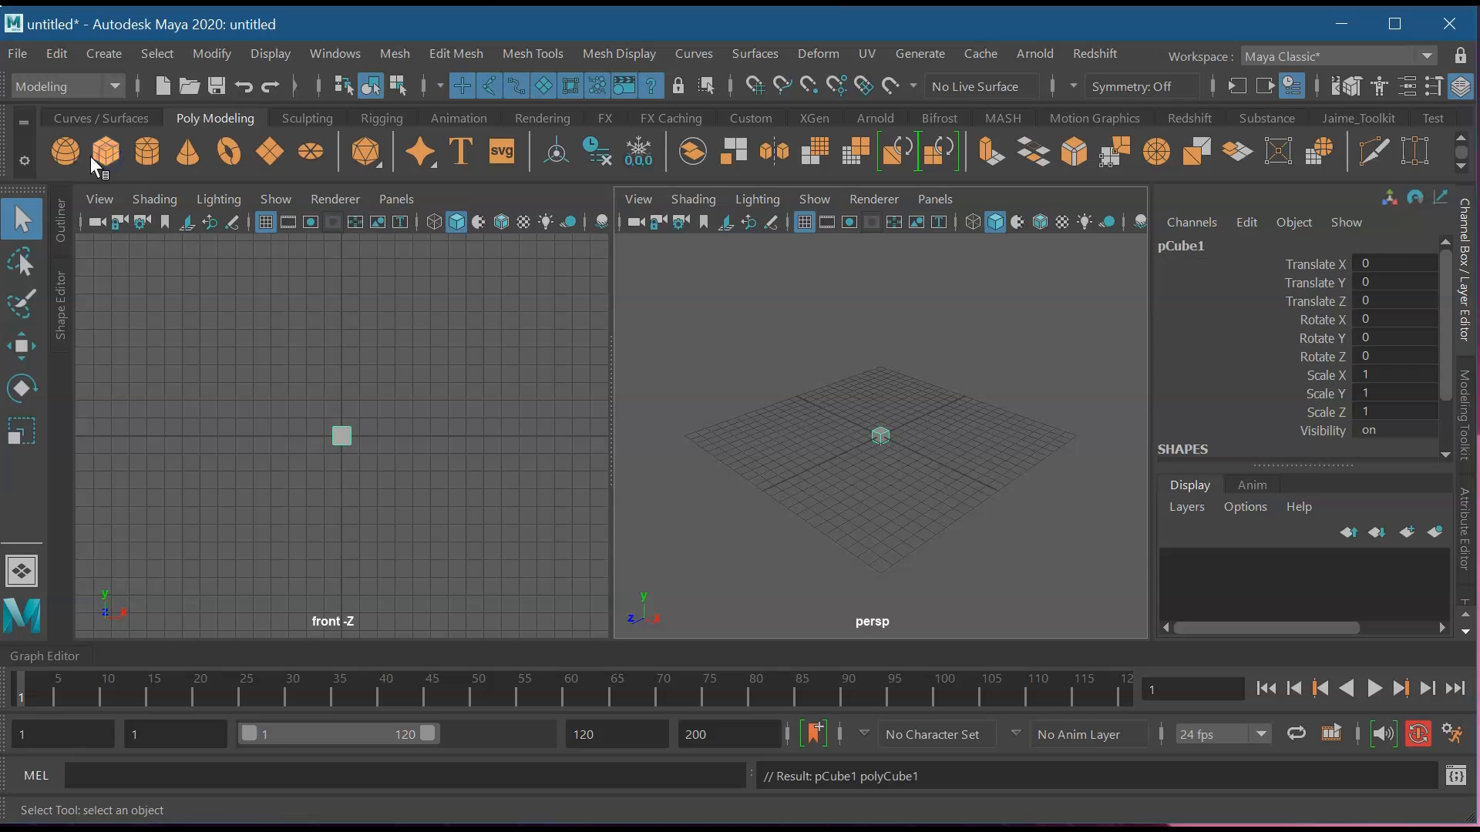
pyautogui.click(80, 158)
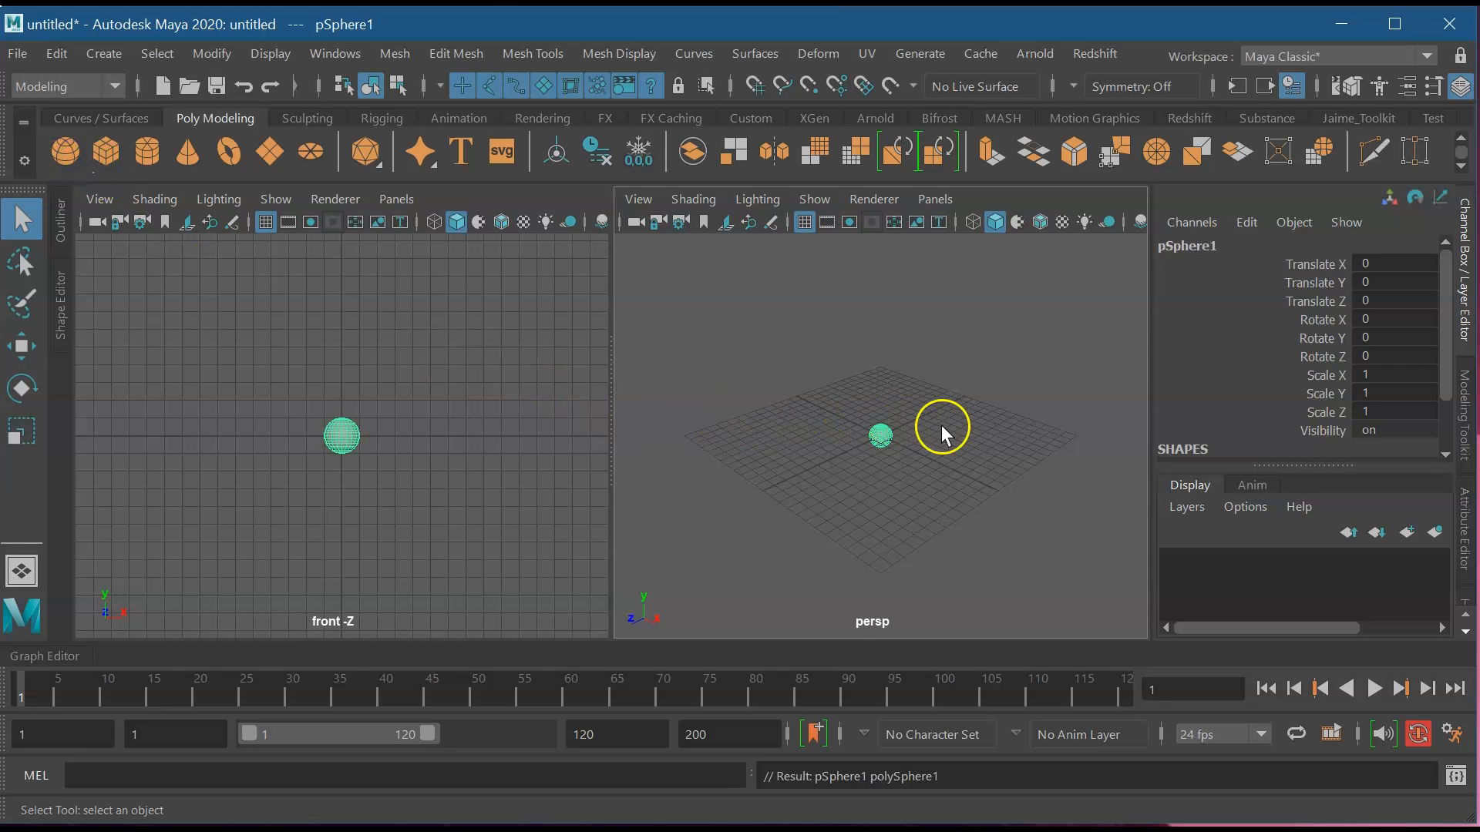
pyautogui.press('f')
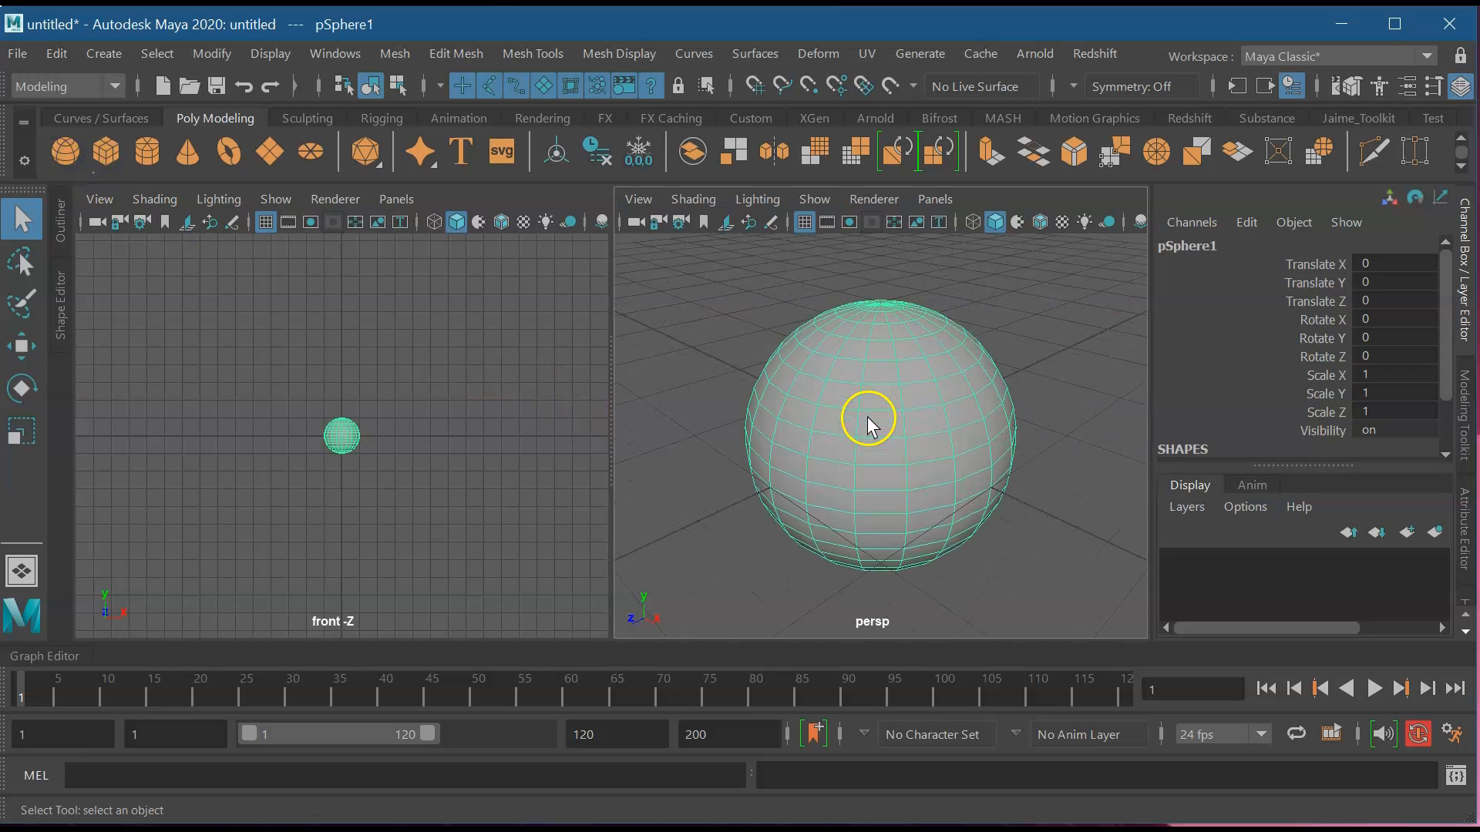
pyautogui.press('space')
pyautogui.press('f')
# Move the sphere slightly down and to the right, uncovering the cube.
pyautogui.press('w')
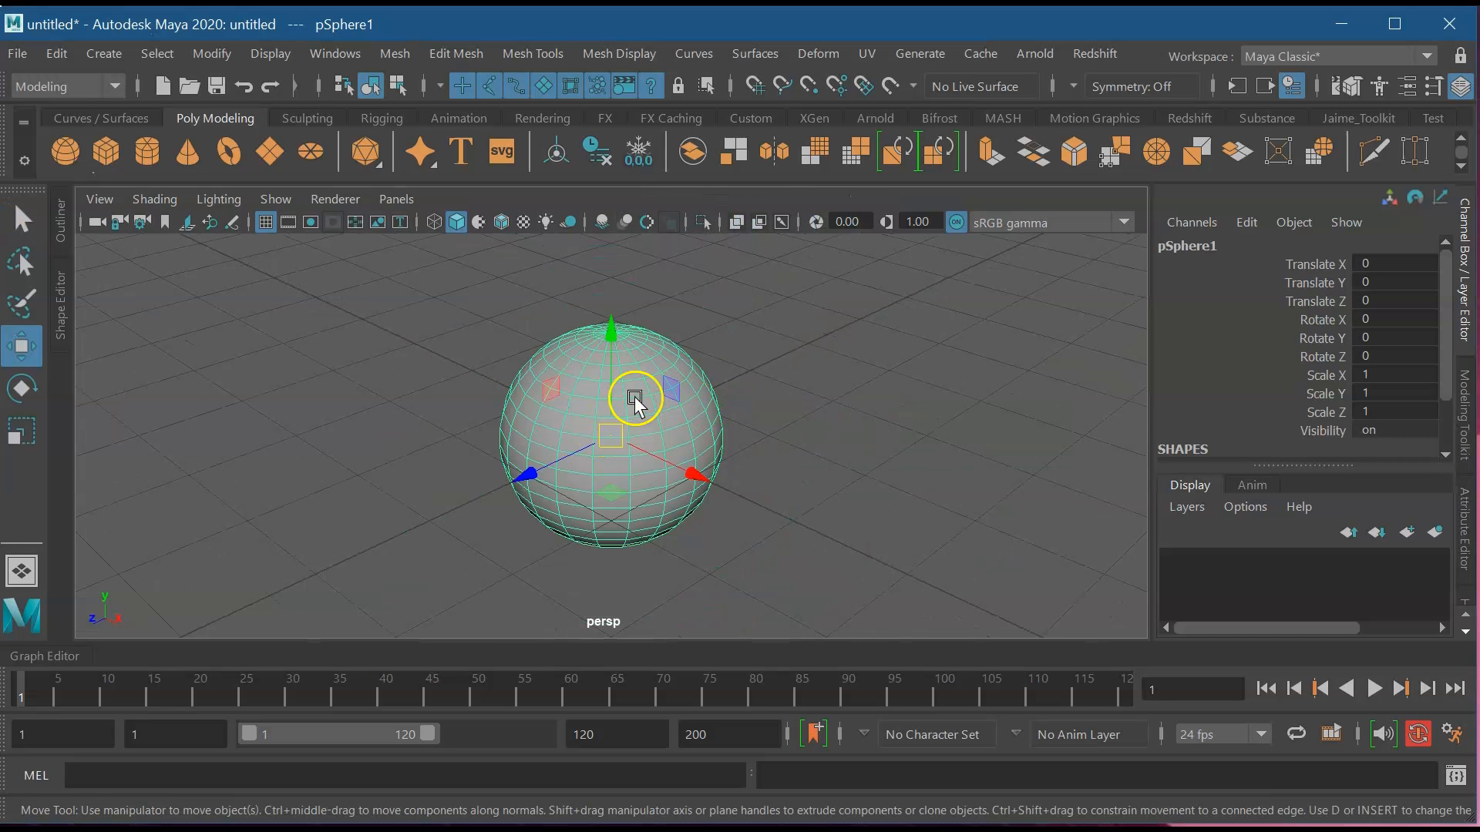
pyautogui.moveTo(611, 370); pyautogui.dragTo(630, 455)
pyautogui.moveTo(626, 582); pyautogui.dragTo(780, 551)
# Slide the cube left along the grid and raise it above the grid.
pyautogui.click(647, 424)
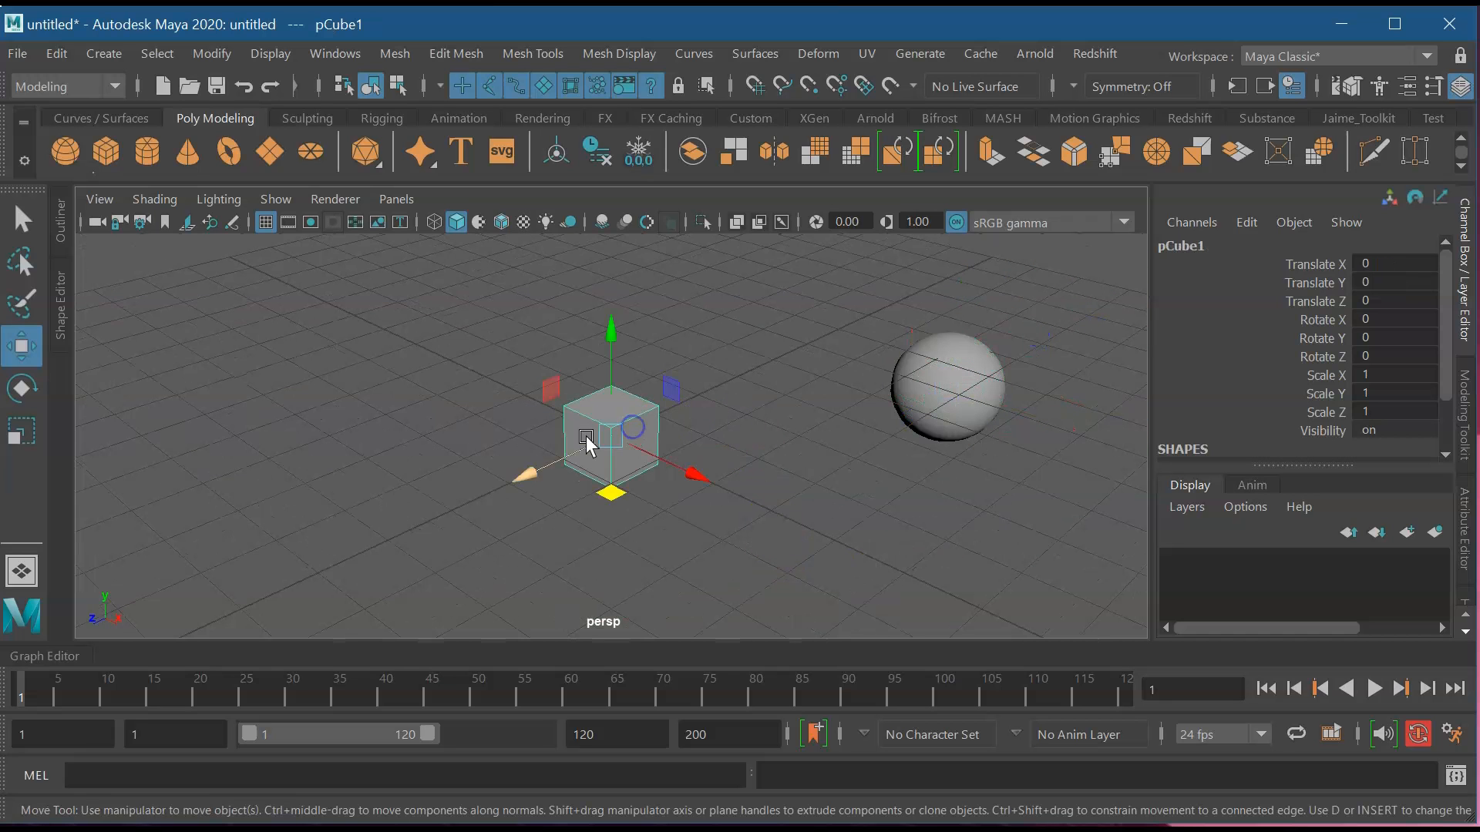
pyautogui.moveTo(614, 495); pyautogui.dragTo(307, 454)
pyautogui.scroll(-4, 1047, 509)
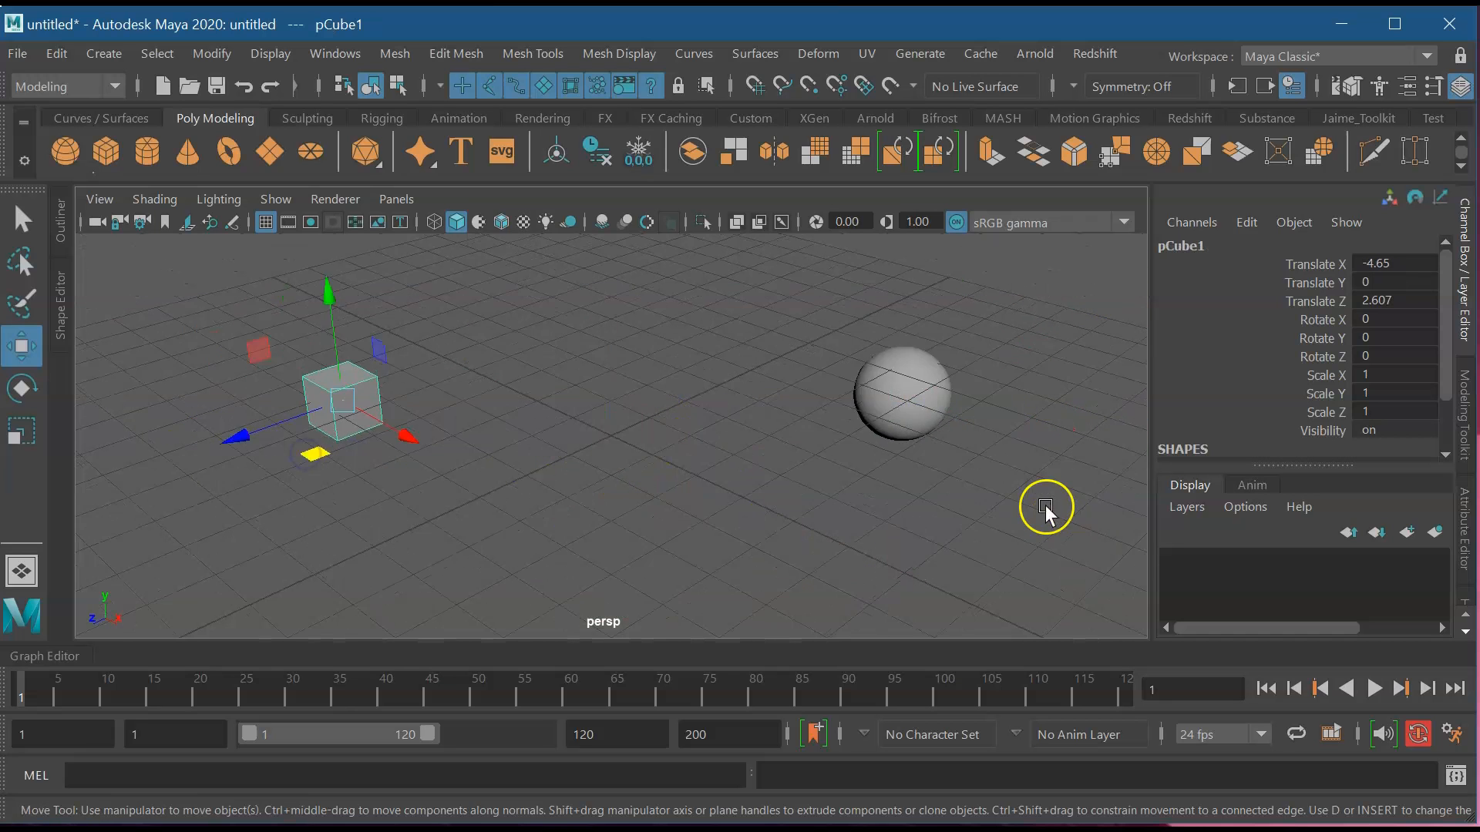
pyautogui.keyDown('alt'); pyautogui.moveTo(903, 509); pyautogui.dragTo(865, 455); pyautogui.keyUp('alt')
pyautogui.moveTo(403, 347); pyautogui.dragTo(399, 322)
# Tilt the view down onto the grid and select the sphere, then the cube again.
pyautogui.keyDown('alt'); pyautogui.moveTo(733, 433); pyautogui.dragTo(711, 461); pyautogui.keyUp('alt')
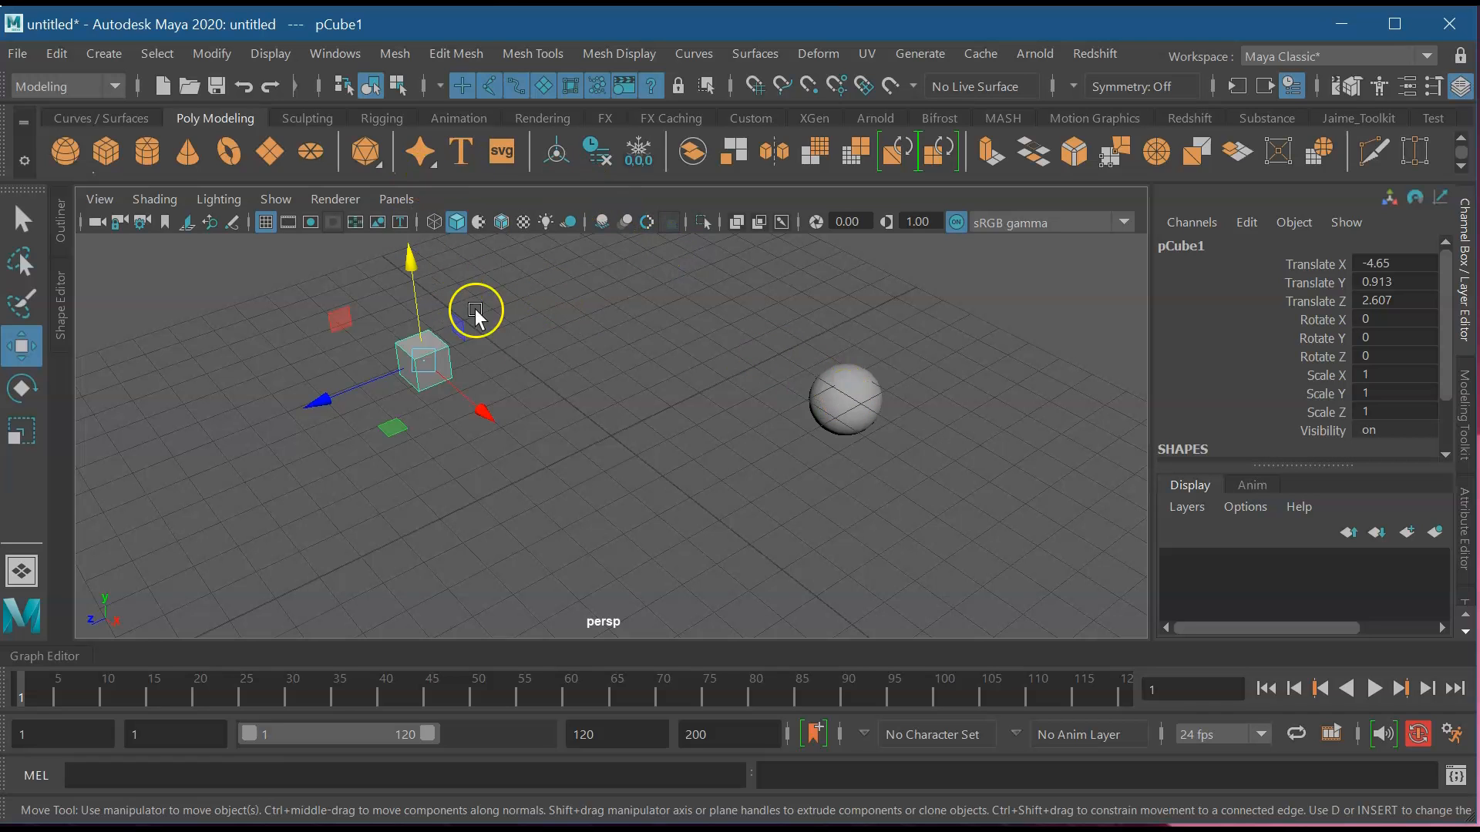
pyautogui.click(844, 393)
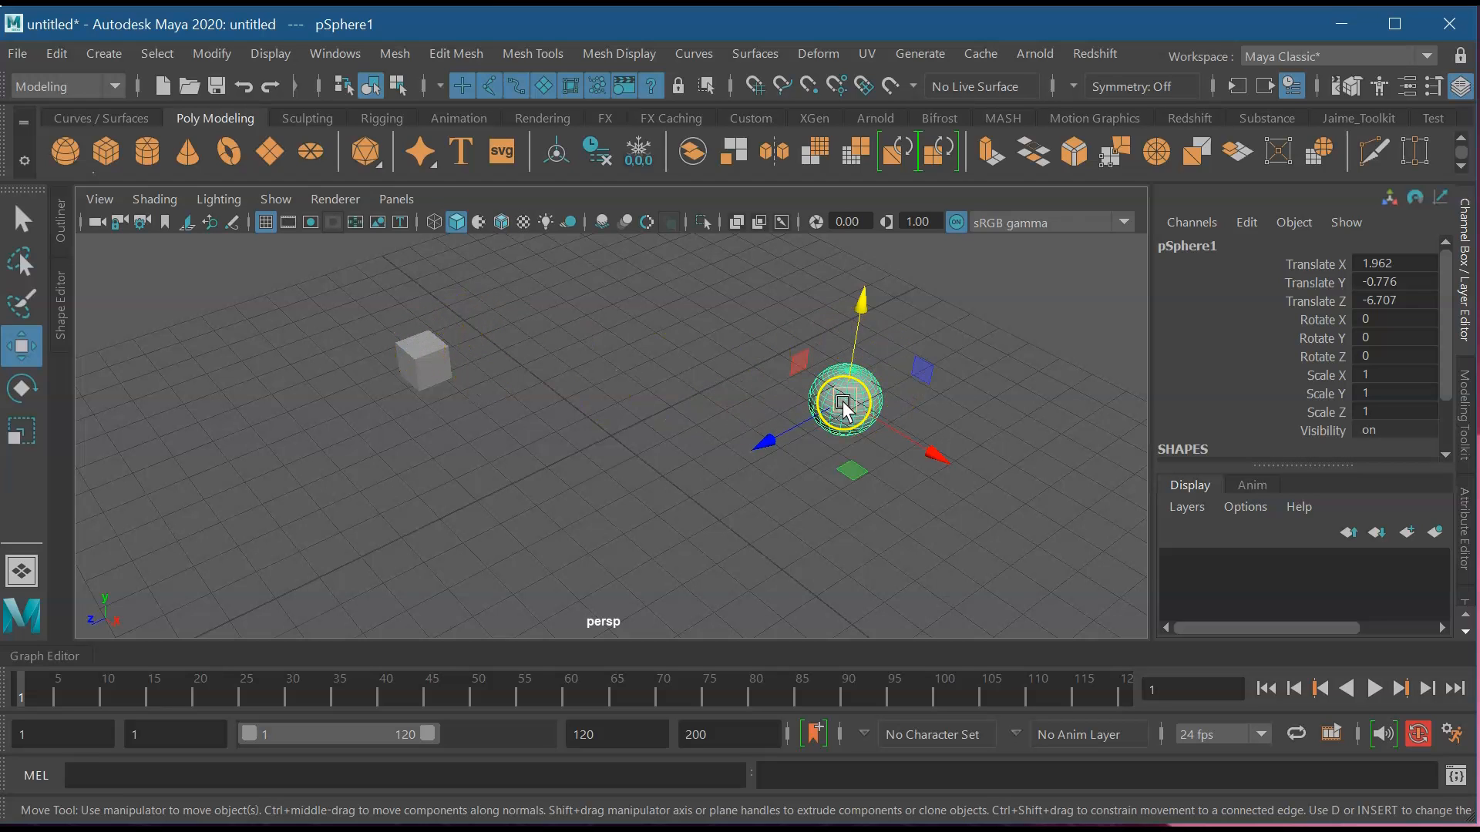
pyautogui.click(847, 407)
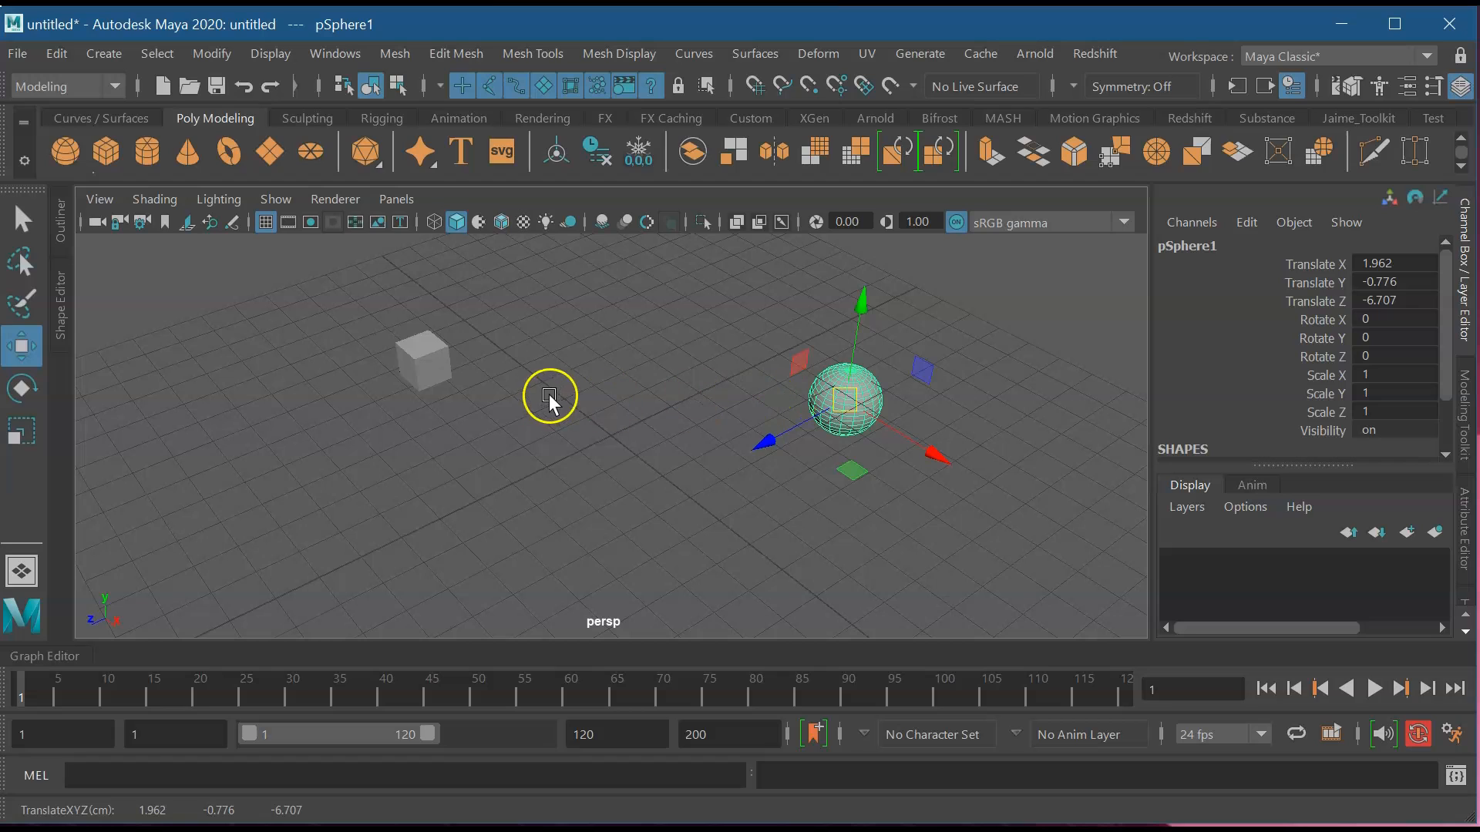
pyautogui.click(426, 361)
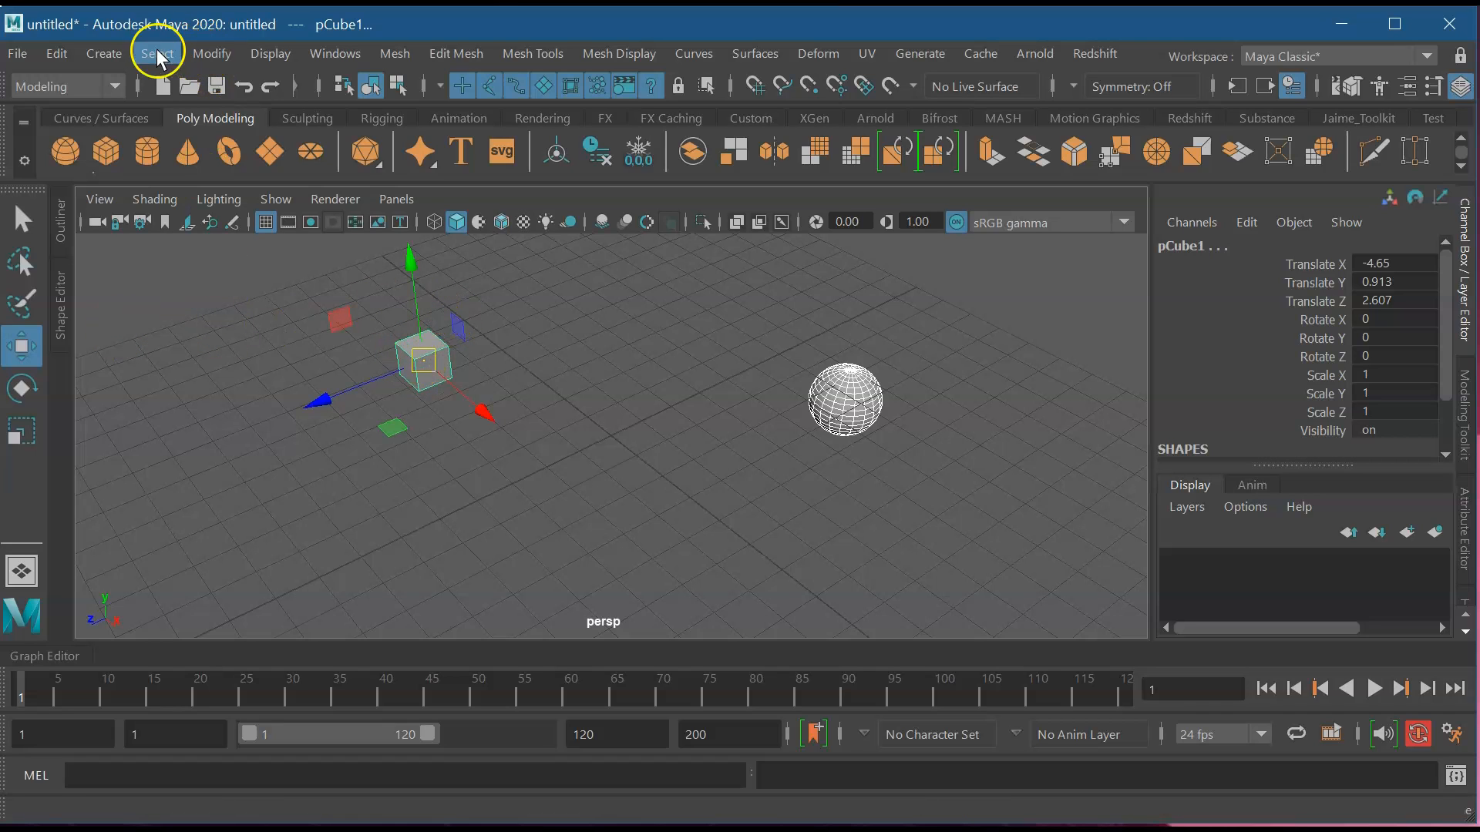
# Activate Modify > Align Tool and orbit the view around the cube and sphere.
pyautogui.click(210, 54)
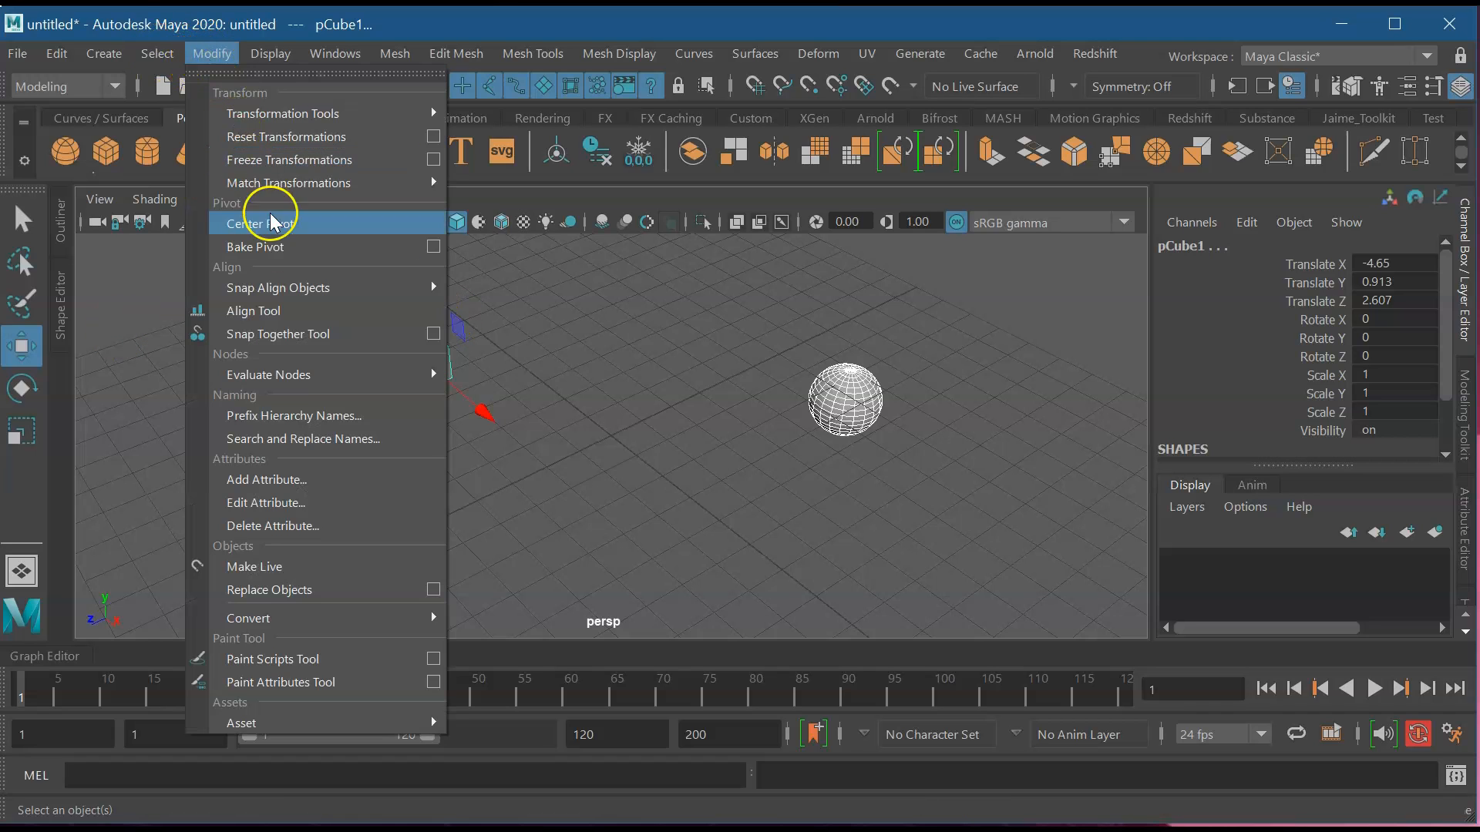
pyautogui.click(299, 316)
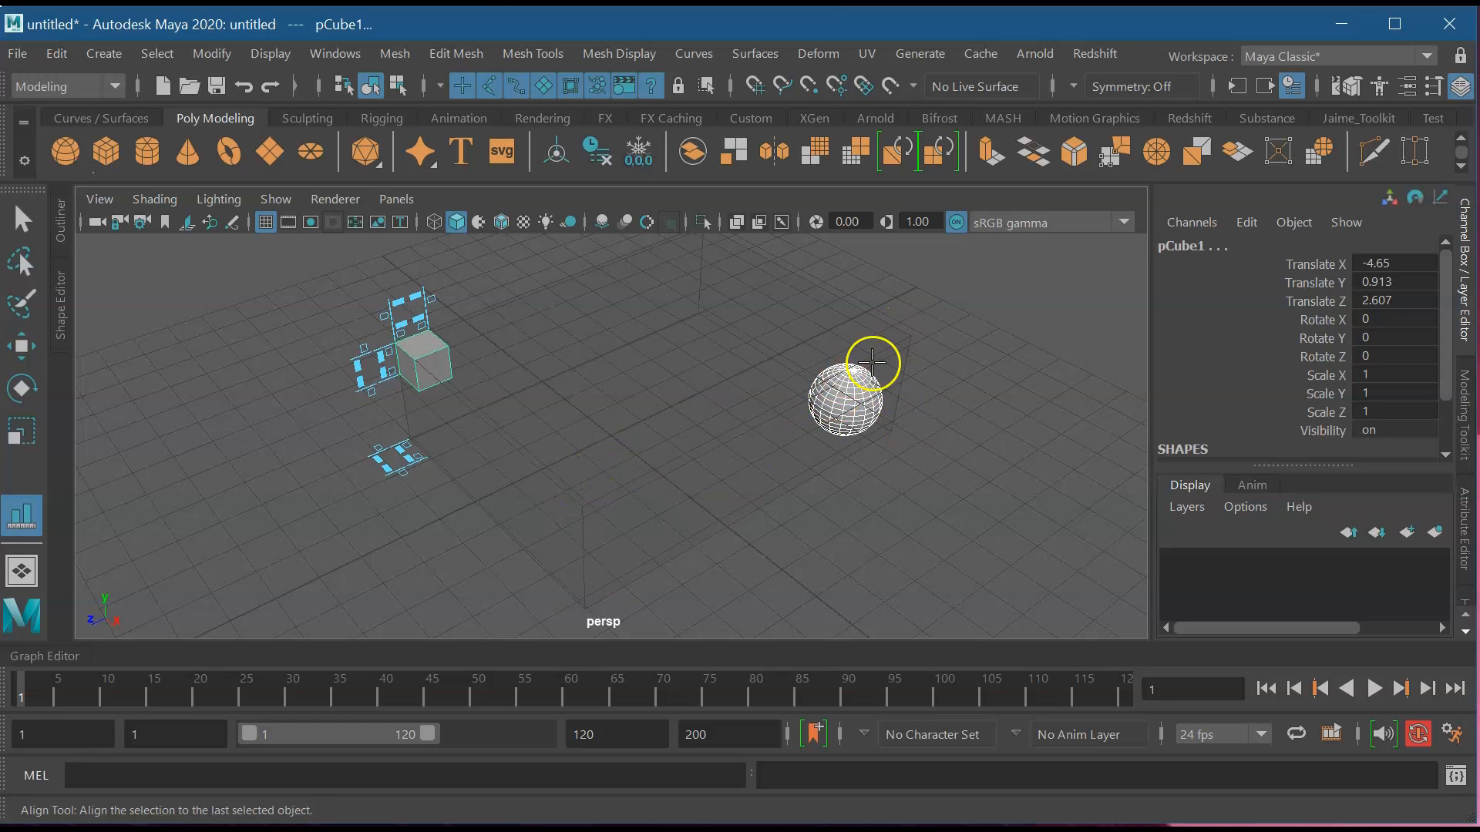
pyautogui.keyDown('alt'); pyautogui.moveTo(403, 347); pyautogui.dragTo(468, 300); pyautogui.keyUp('alt')
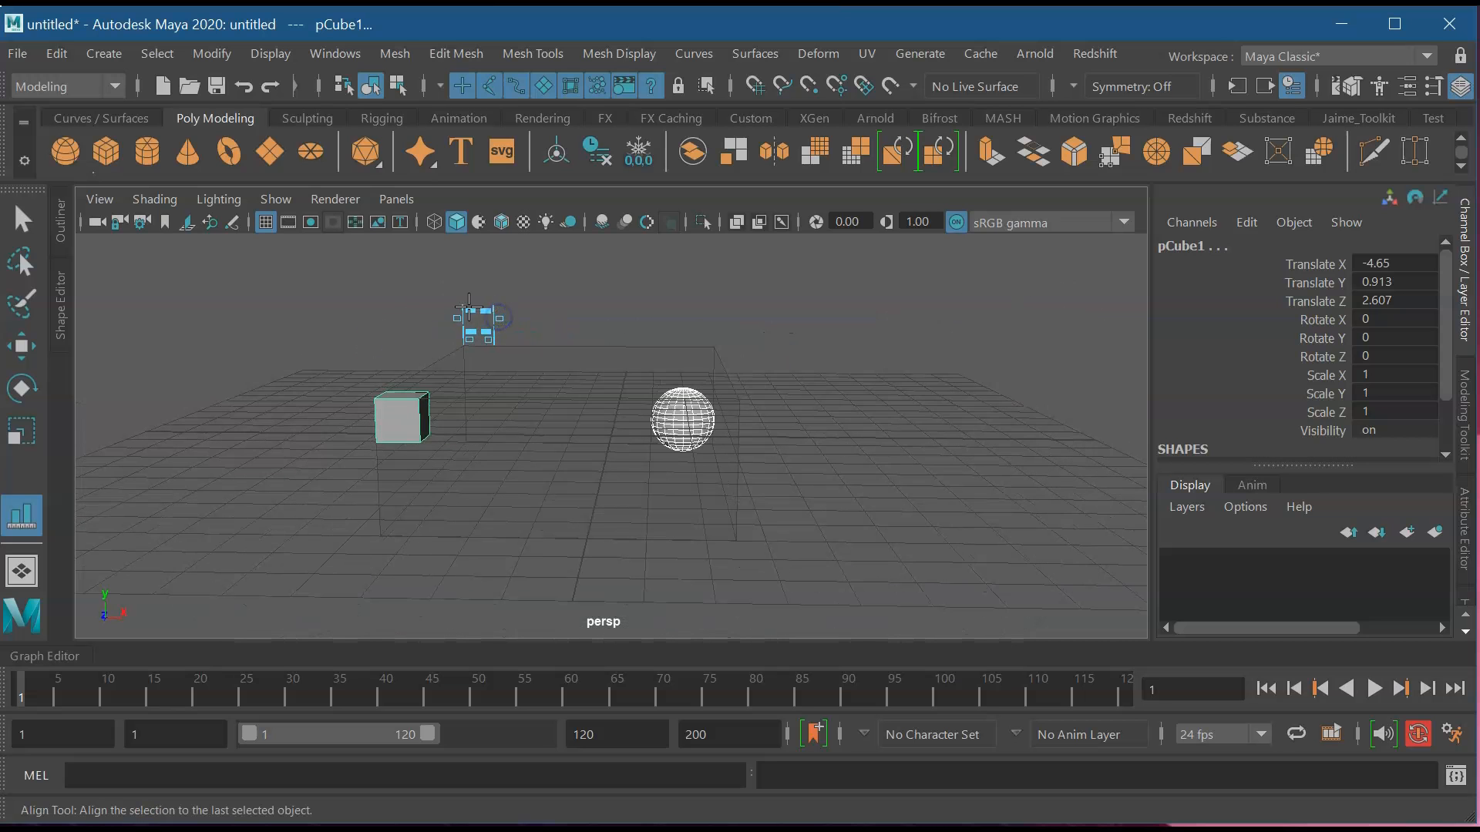
pyautogui.keyDown('alt'); pyautogui.moveTo(786, 367); pyautogui.dragTo(316, 403); pyautogui.keyUp('alt')
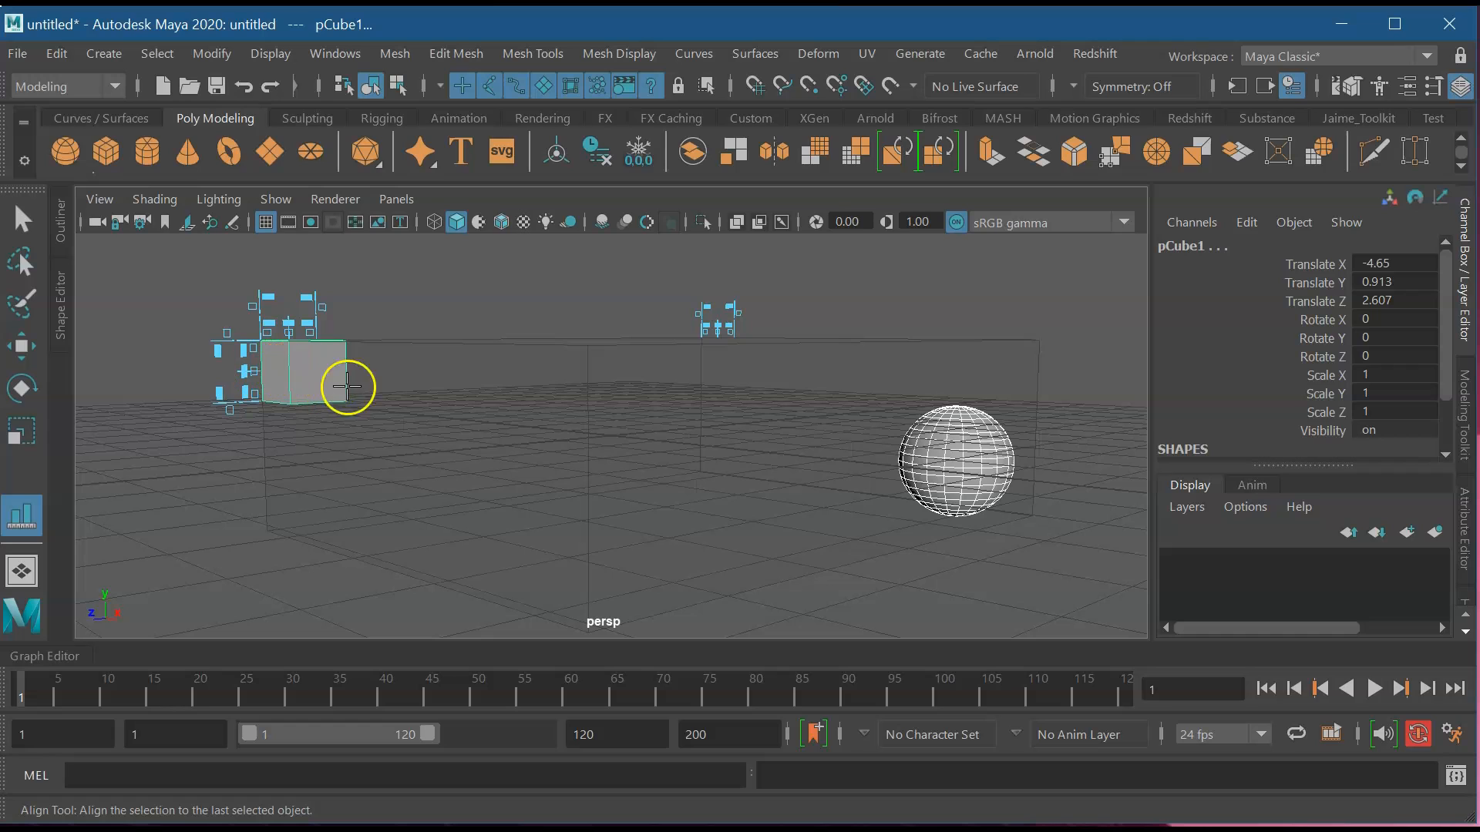
# Align the sphere to the cube on every axis, placing it at -4.65, 0.913, 2.607.
pyautogui.click(250, 379)
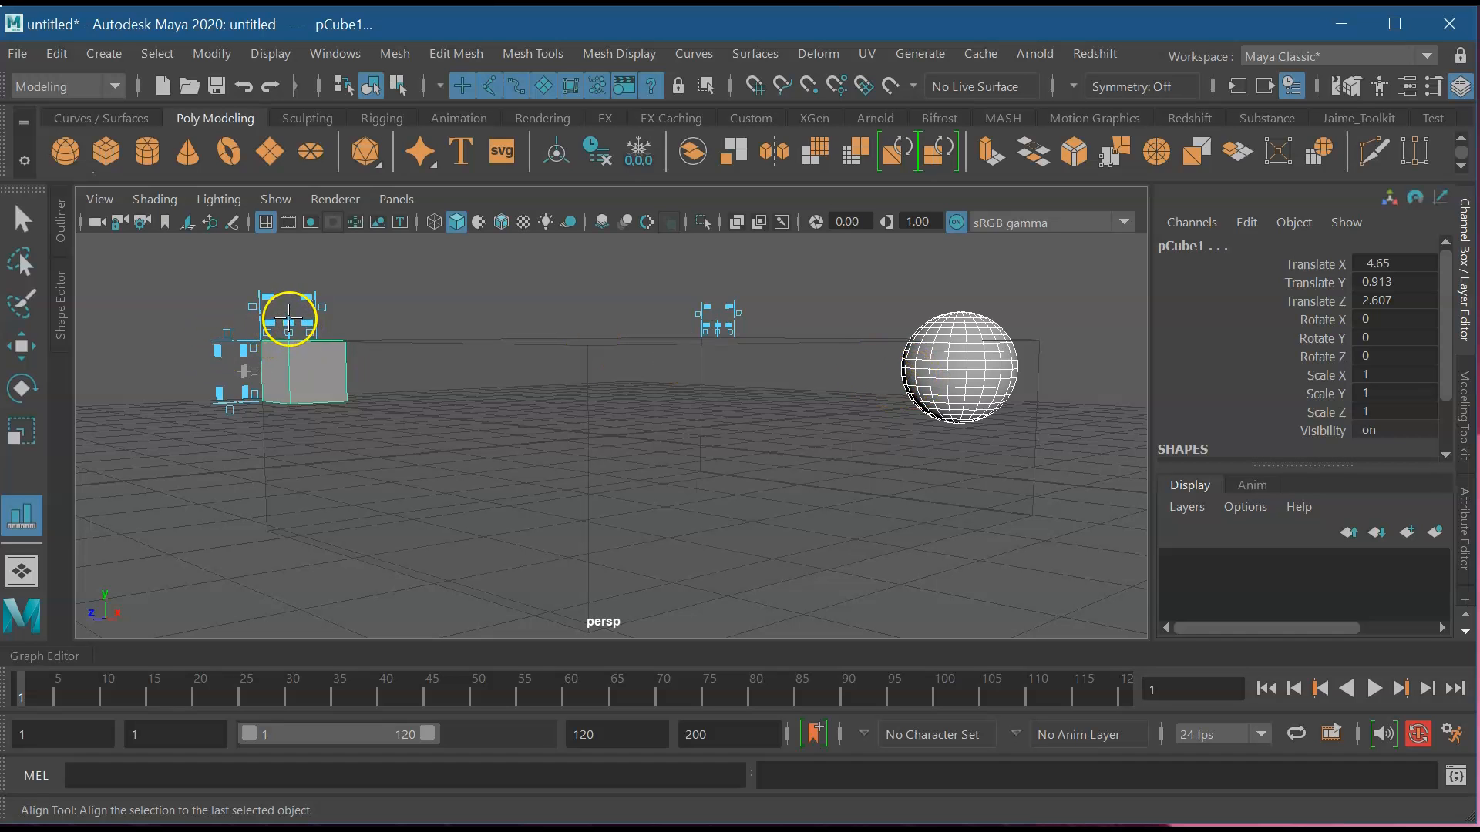
pyautogui.click(287, 318)
pyautogui.keyDown('alt'); pyautogui.moveTo(288, 318); pyautogui.dragTo(238, 389); pyautogui.keyUp('alt')
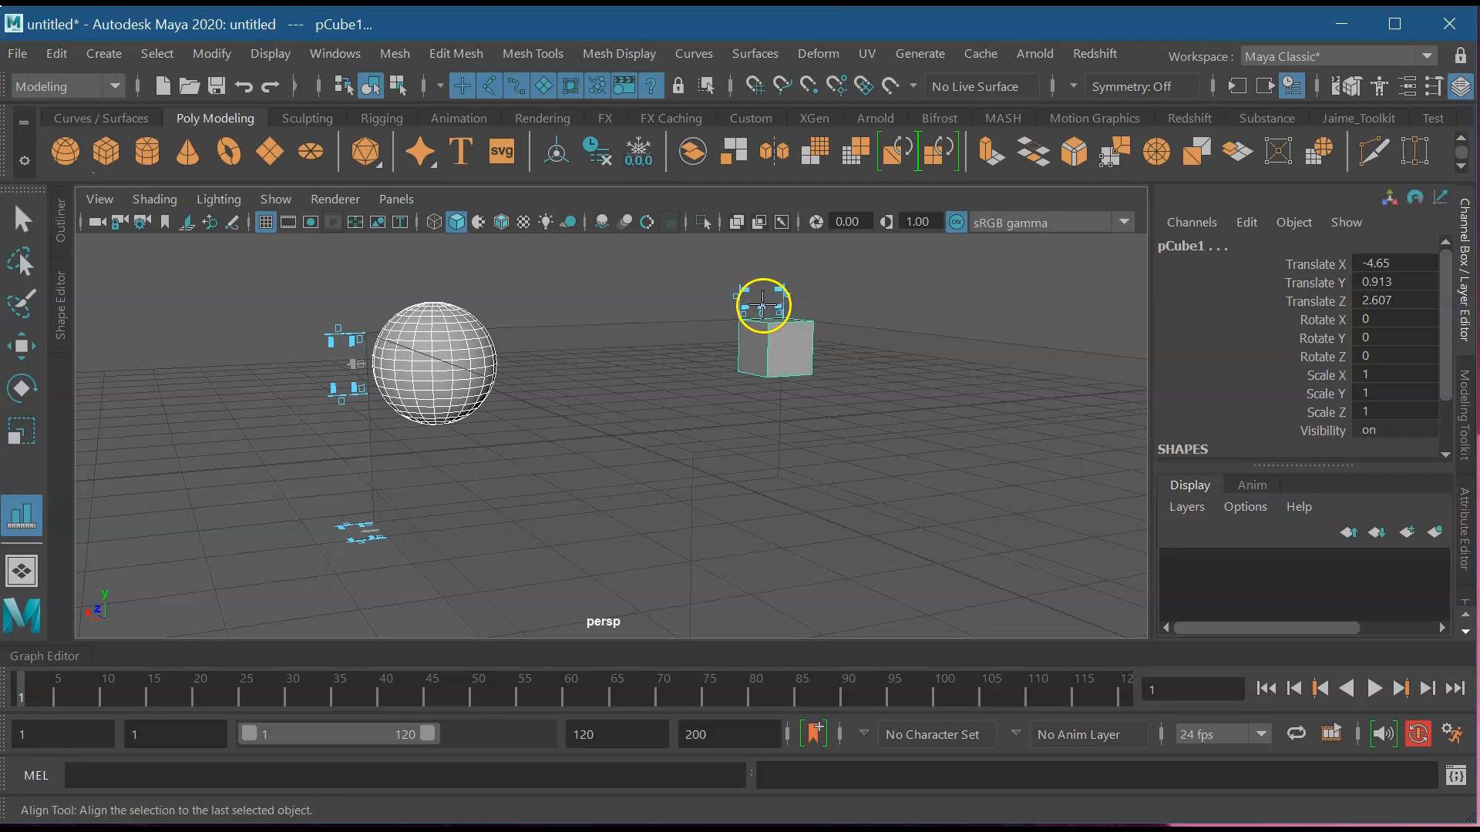
pyautogui.click(762, 307)
pyautogui.keyDown('alt'); pyautogui.moveTo(655, 277); pyautogui.dragTo(713, 287); pyautogui.keyUp('alt')
pyautogui.keyDown('alt'); pyautogui.moveTo(595, 325); pyautogui.dragTo(615, 532); pyautogui.keyUp('alt')
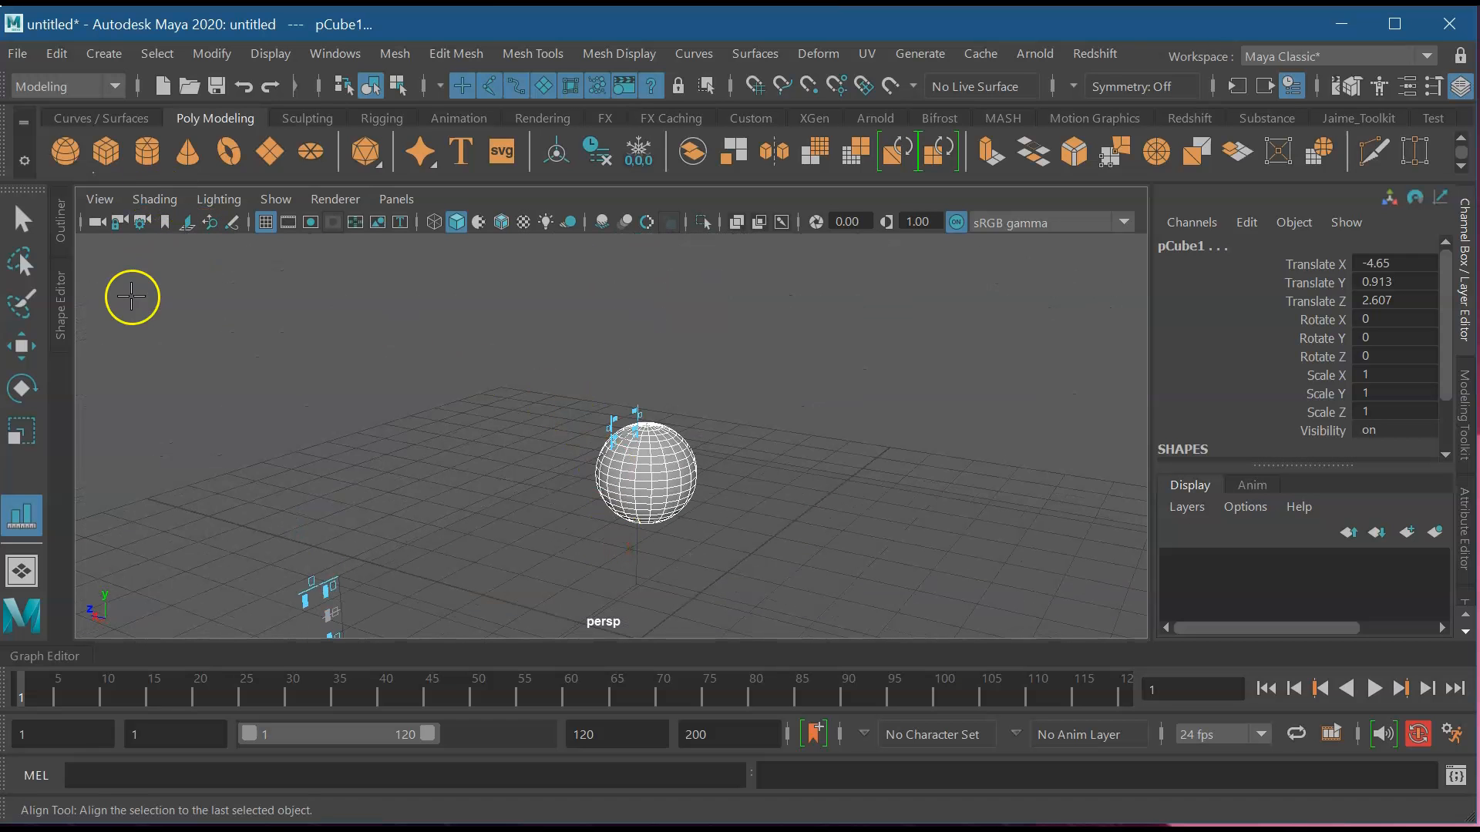
pyautogui.click(34, 436)
# Scale the sphere uniformly to 0.622, then add the cube to the selection.
pyautogui.moveTo(628, 489)
pyautogui.mouseDown()
pyautogui.moveTo(633, 477)
pyautogui.moveTo(588, 502)
pyautogui.moveTo(633, 482)
pyautogui.mouseUp()
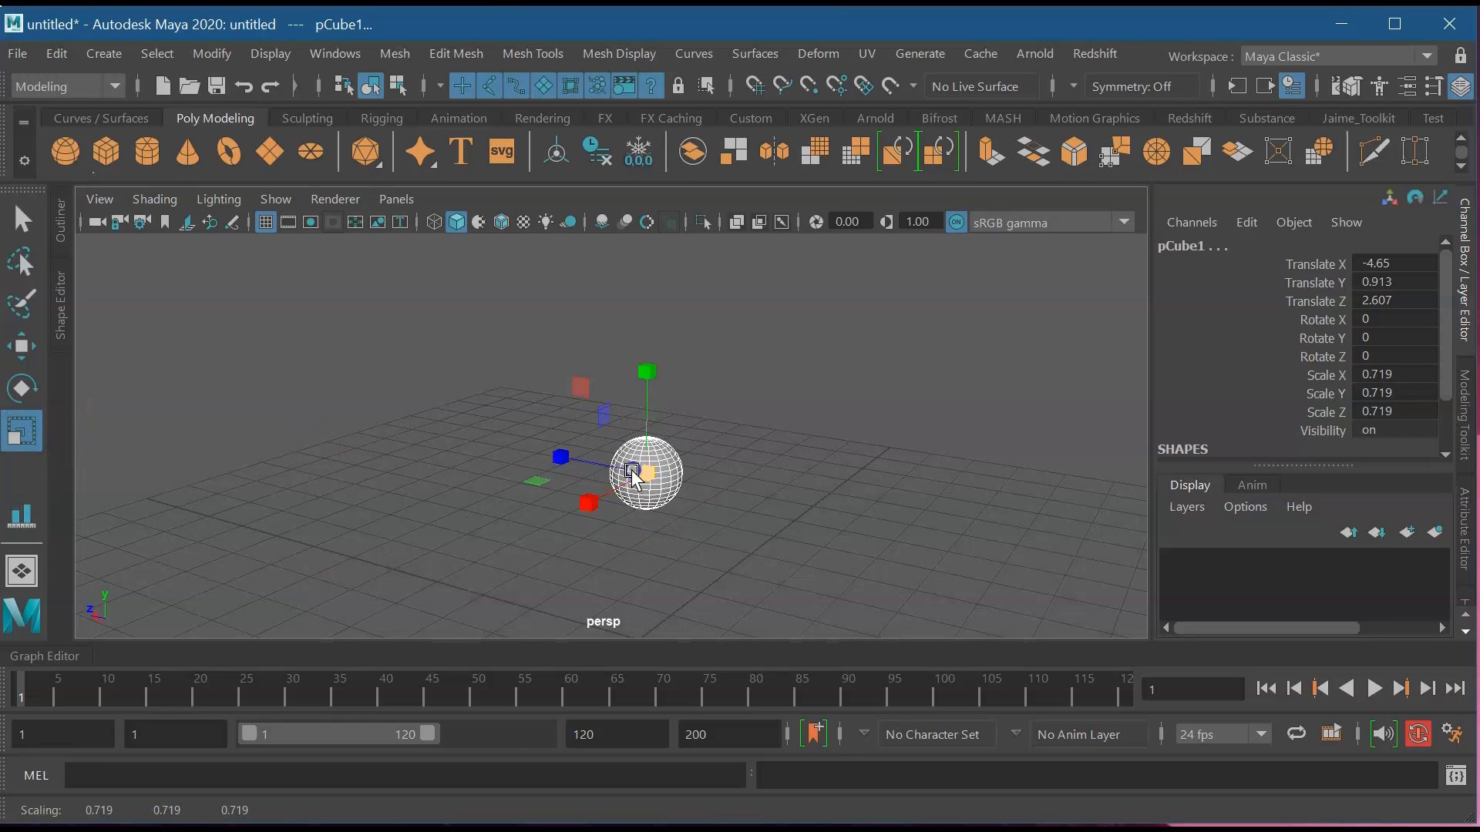
pyautogui.hotkey('ctrl', 'z')
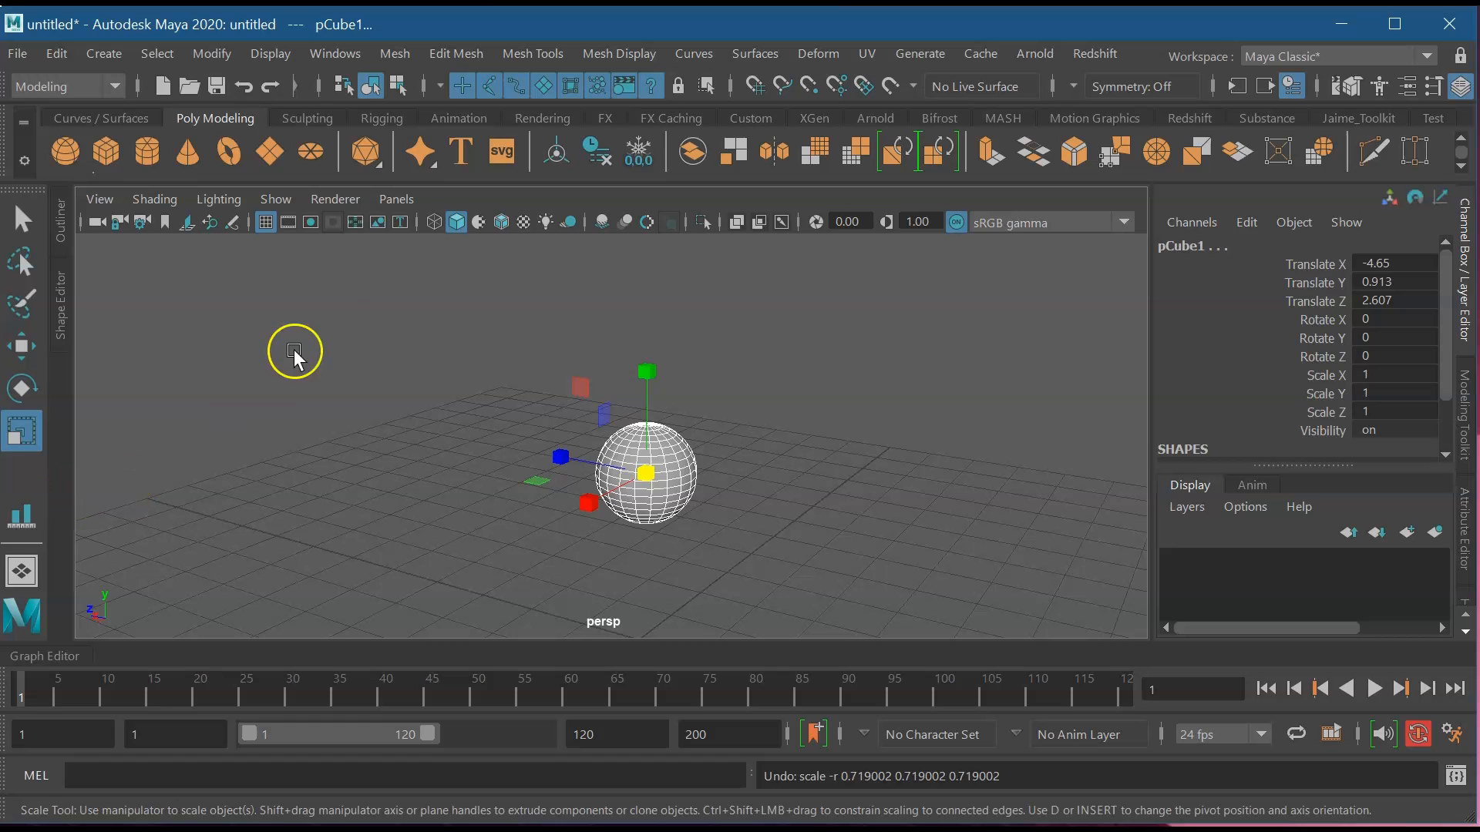
pyautogui.click(312, 343)
pyautogui.click(634, 420)
pyautogui.moveTo(643, 463); pyautogui.dragTo(891, 340)
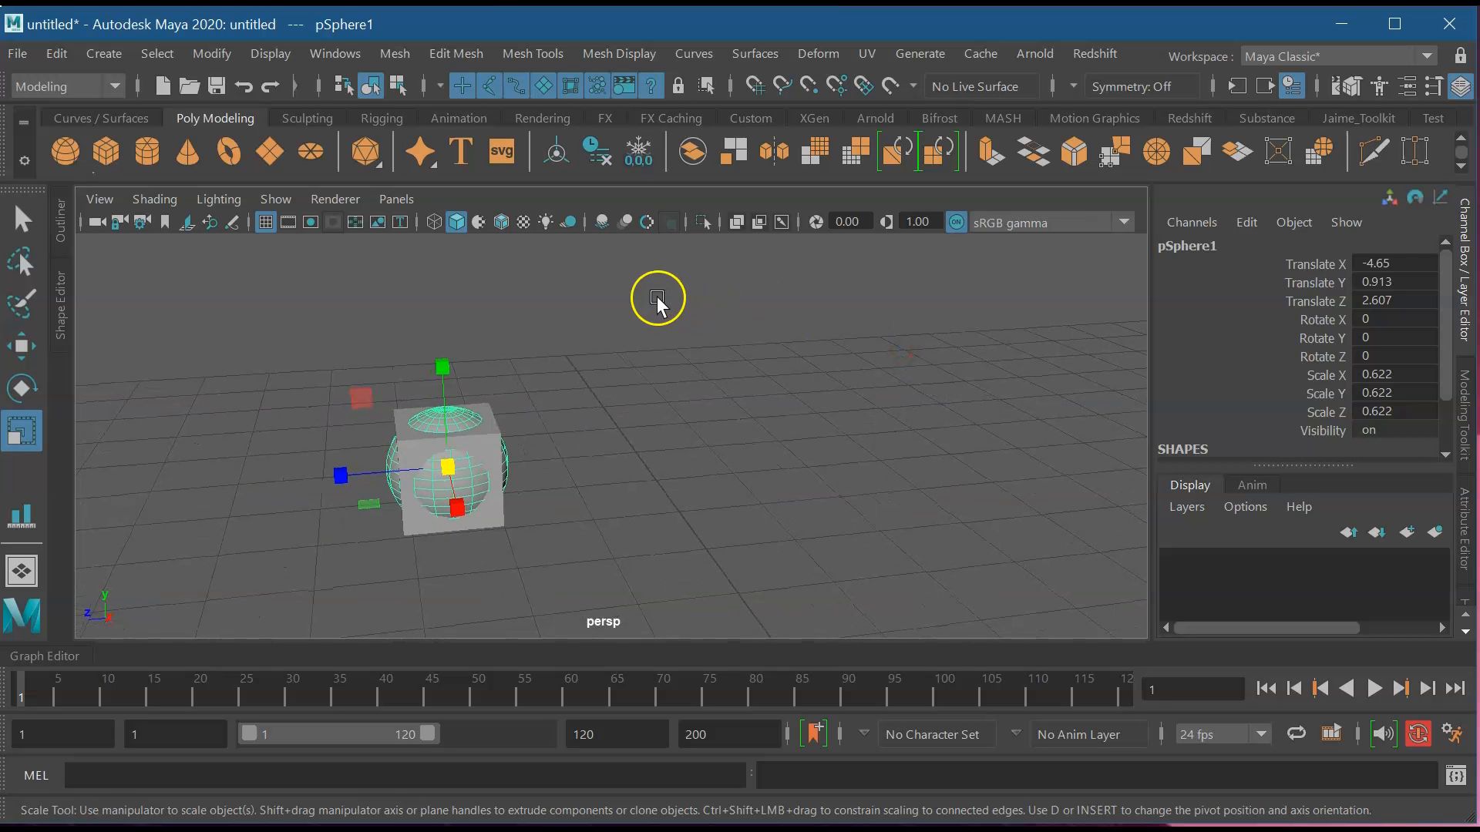
pyautogui.moveTo(637, 592); pyautogui.dragTo(639, 590)
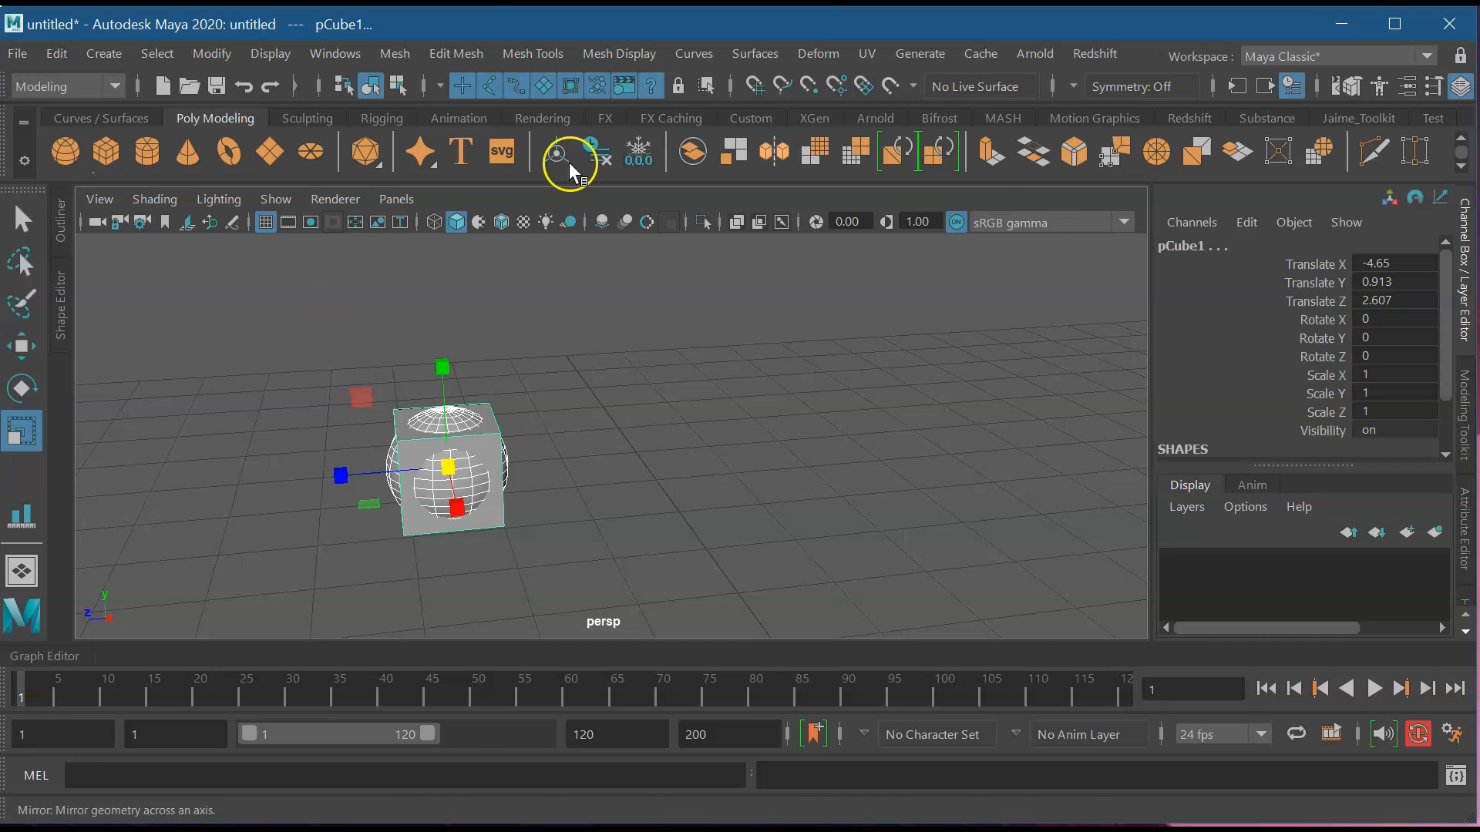
# Shrink both objects together, then check the cube reads 0.97 and the sphere 0.604.
pyautogui.scroll(2, 364, 414)
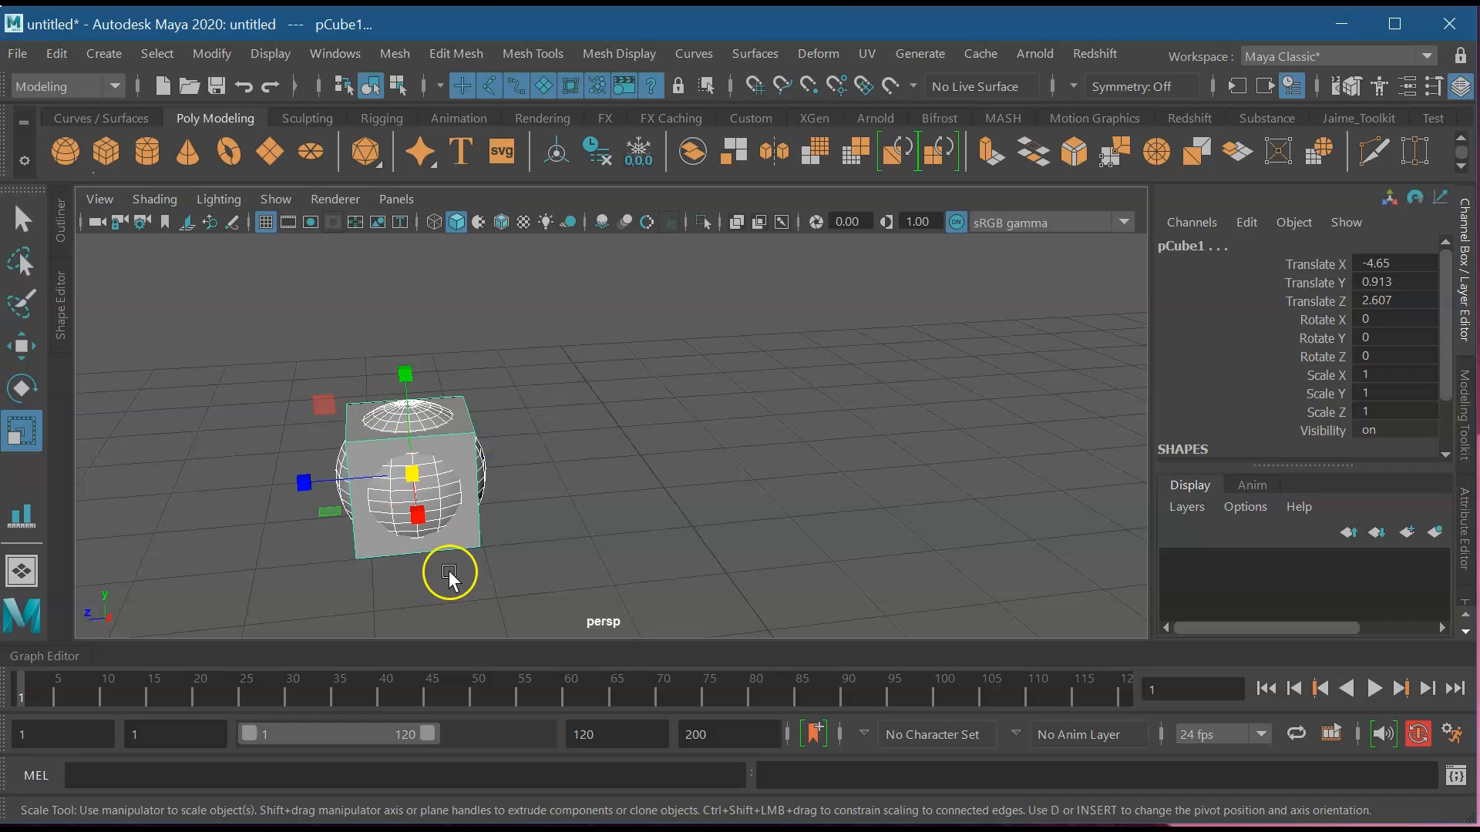
pyautogui.moveTo(422, 478); pyautogui.dragTo(406, 479)
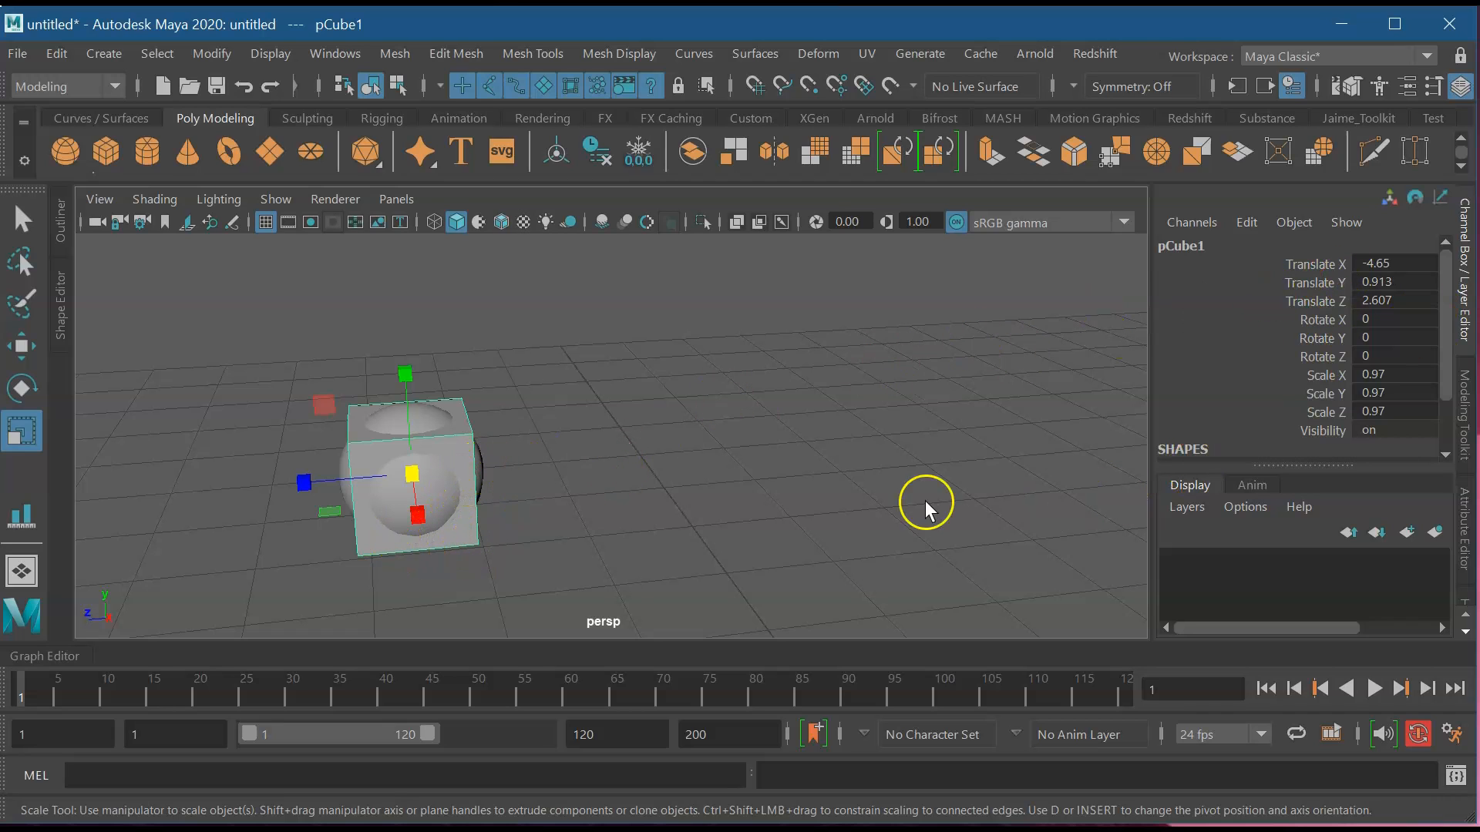
pyautogui.click(428, 490)
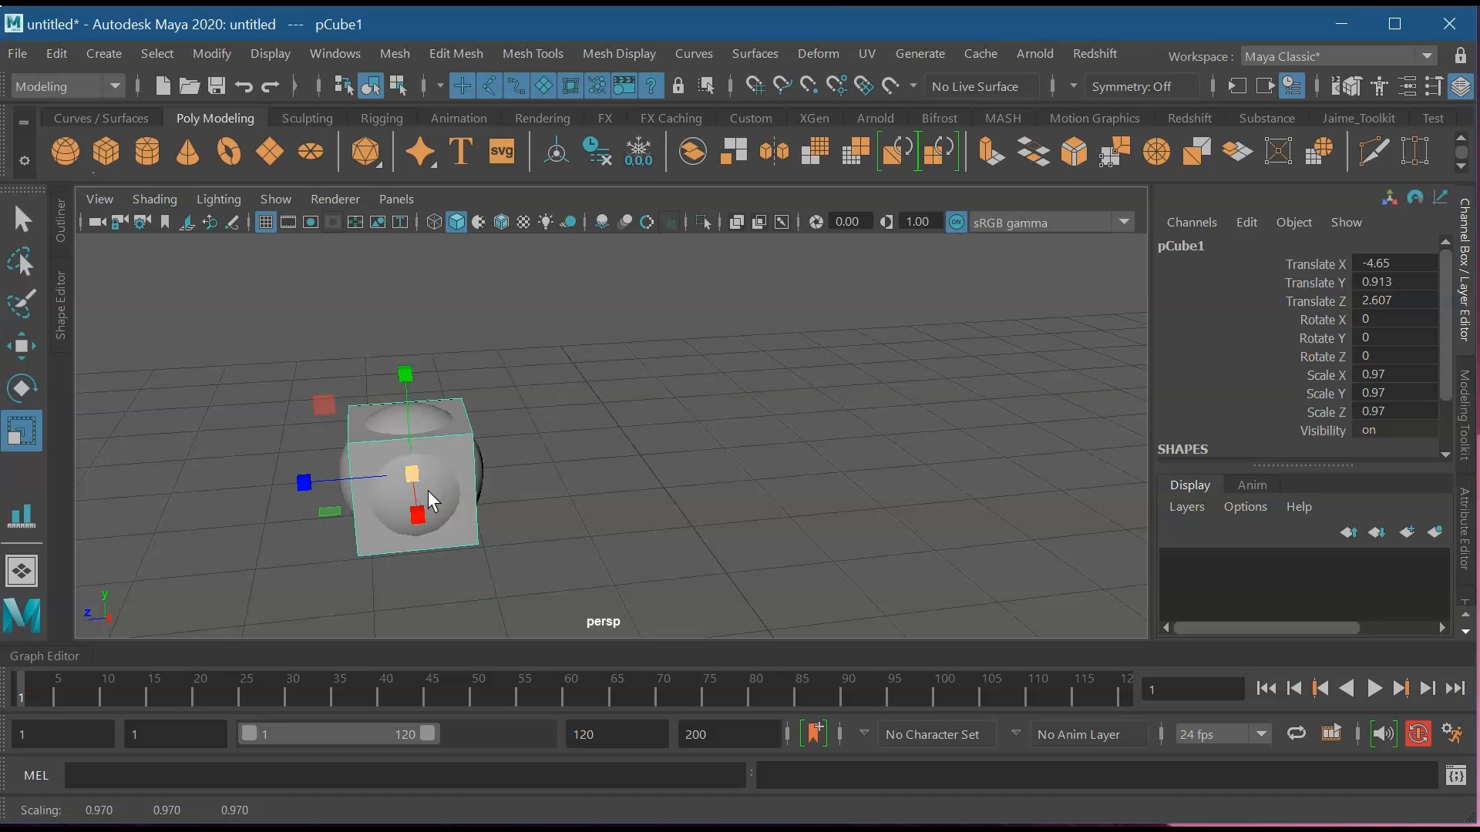
pyautogui.click(479, 475)
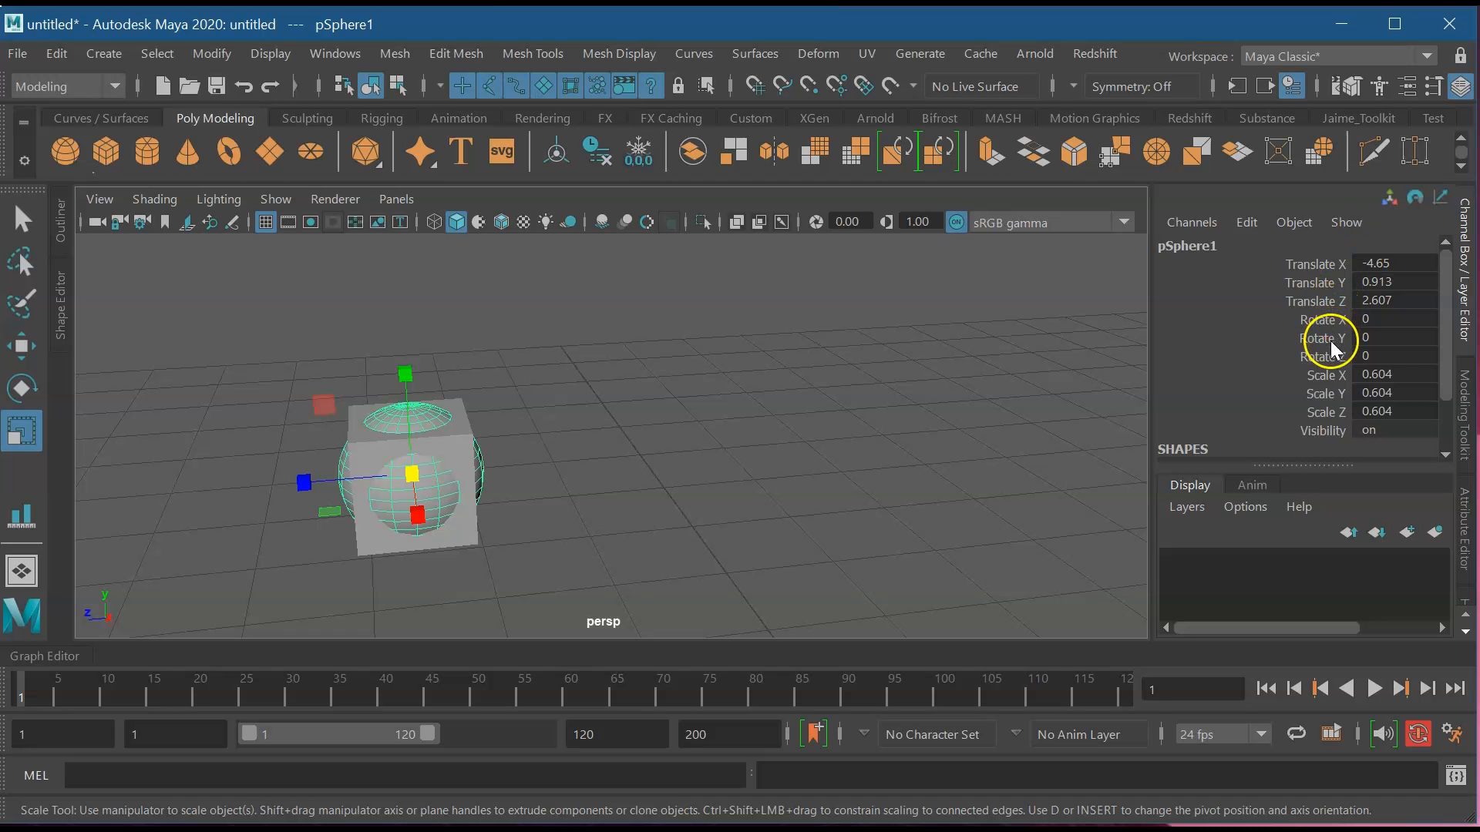
pyautogui.click(369, 547)
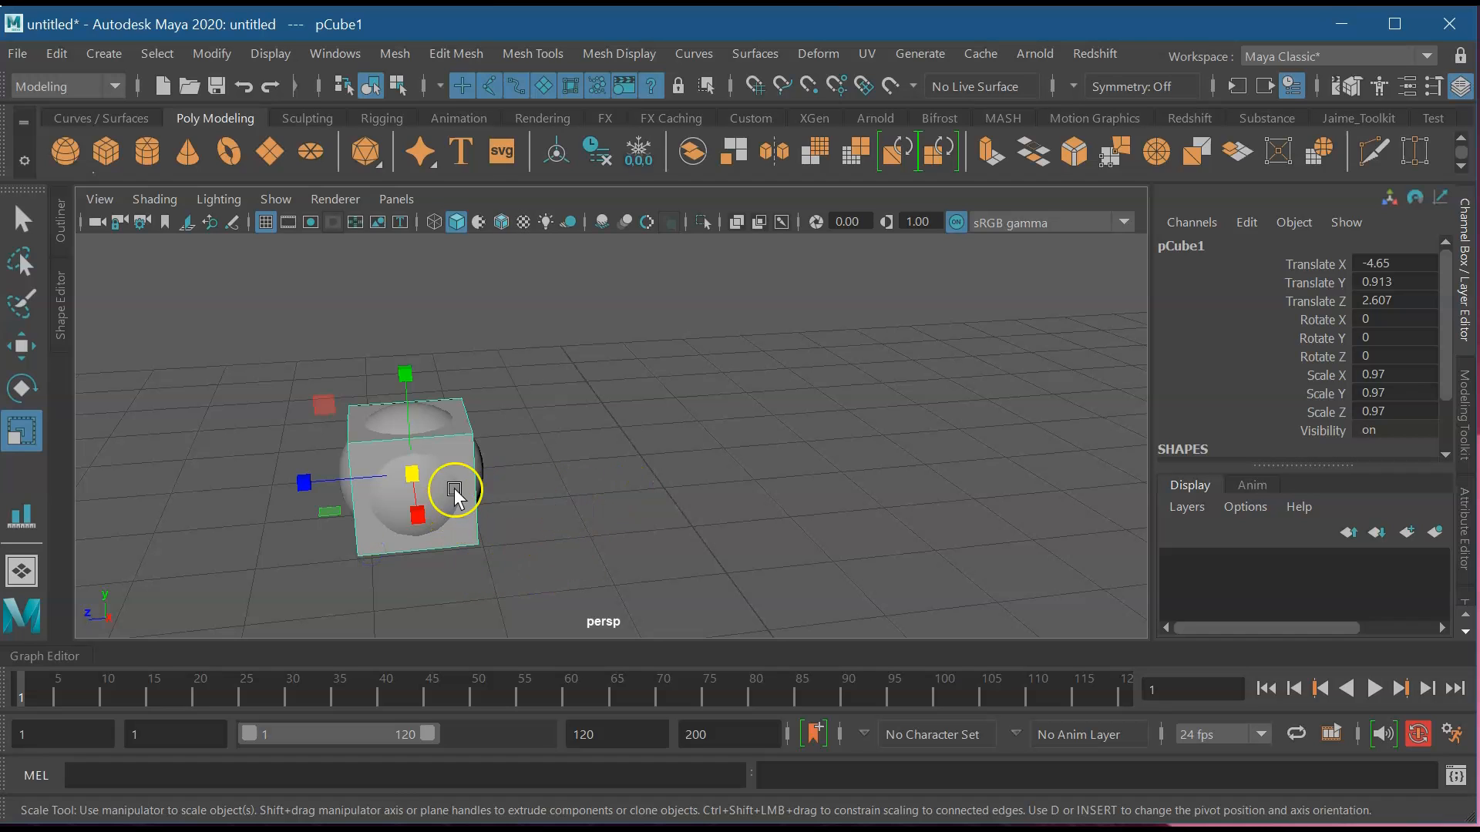
pyautogui.click(482, 469)
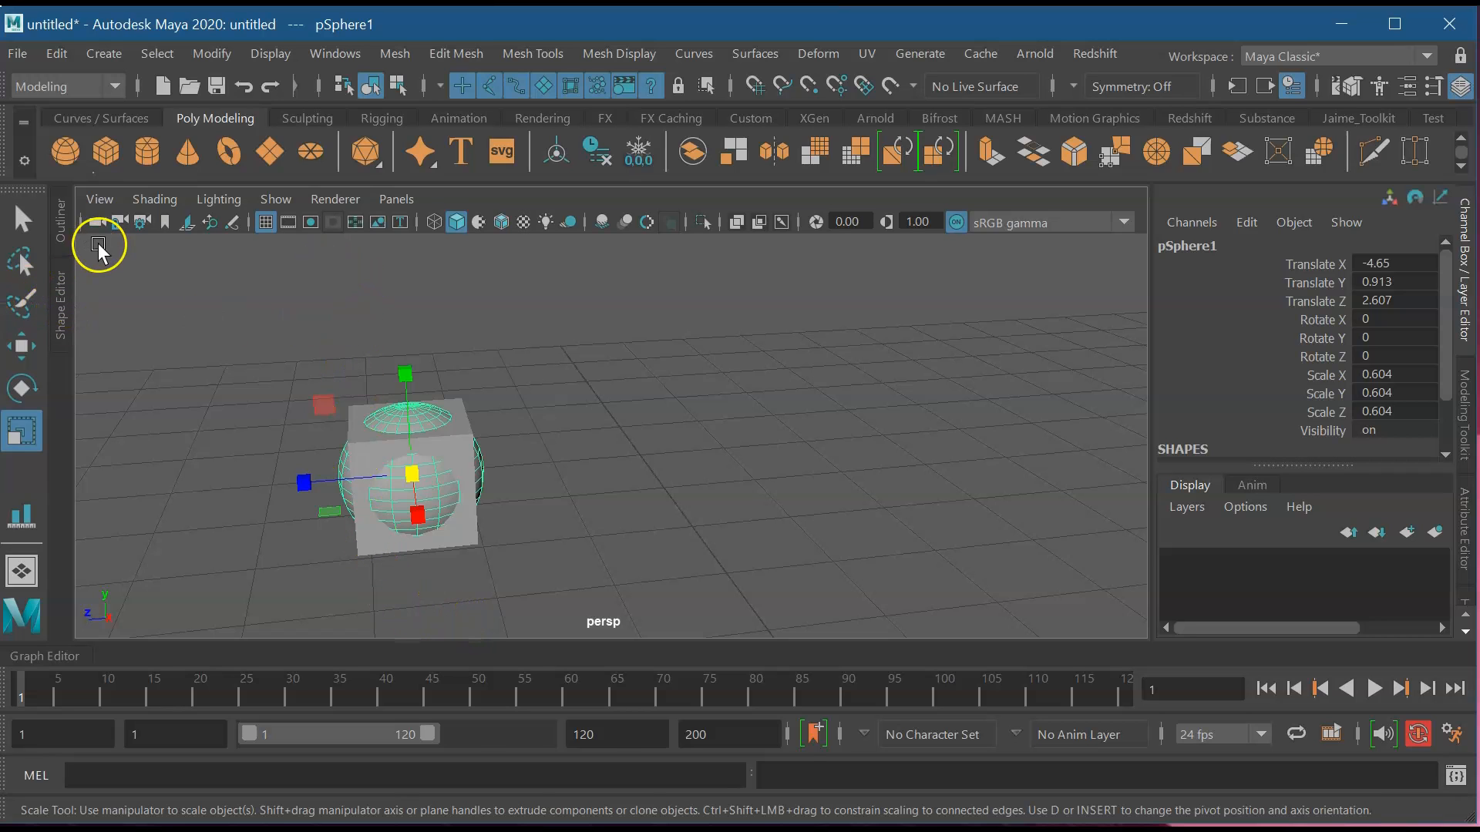
# In the Outliner, select pSphere1 and pCube1 and parent the sphere under the cube with P.
pyautogui.click(59, 231)
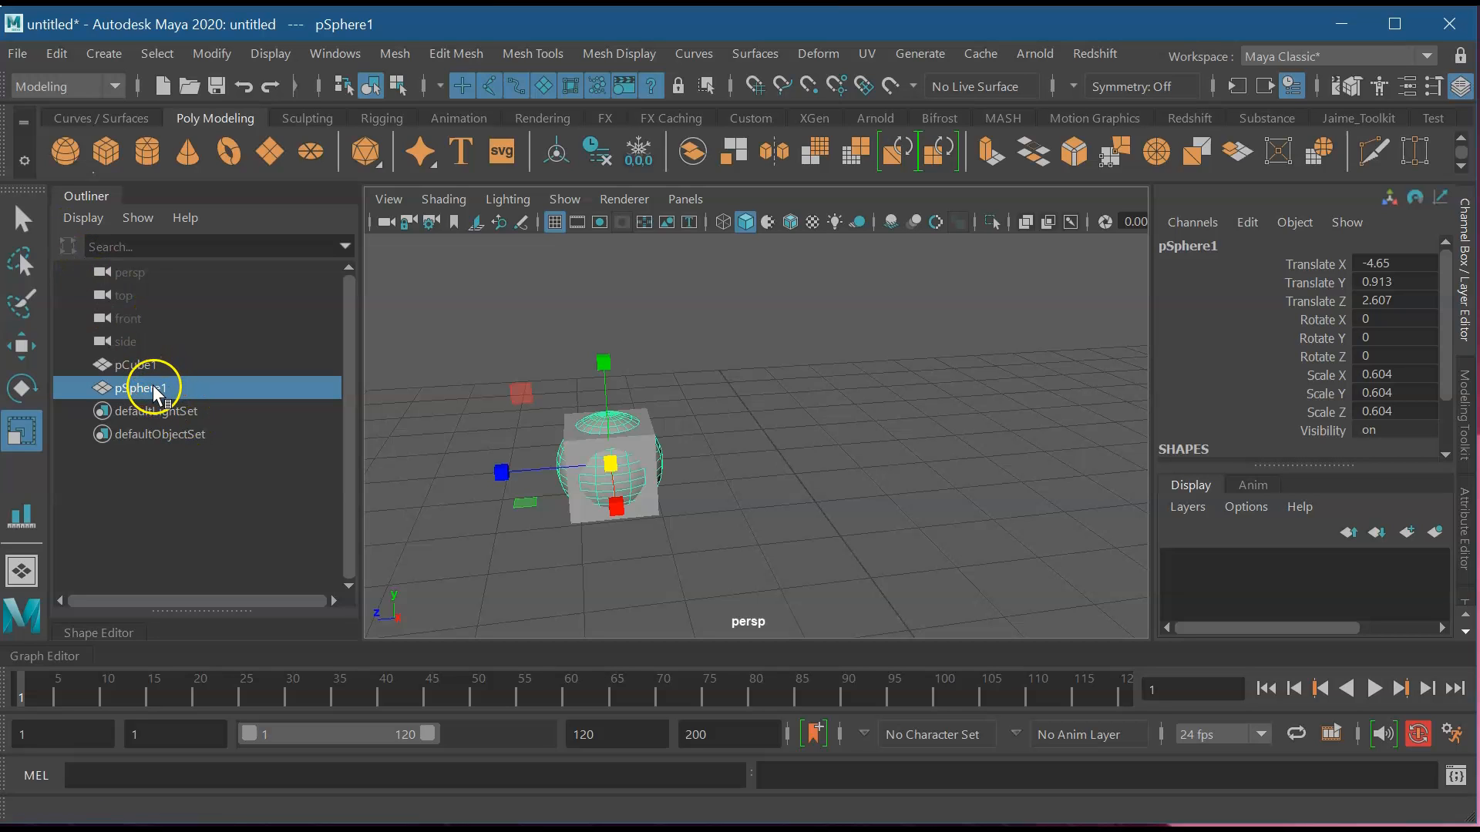
pyautogui.keyDown('ctrl'); pyautogui.click(154, 366); pyautogui.keyUp('ctrl')
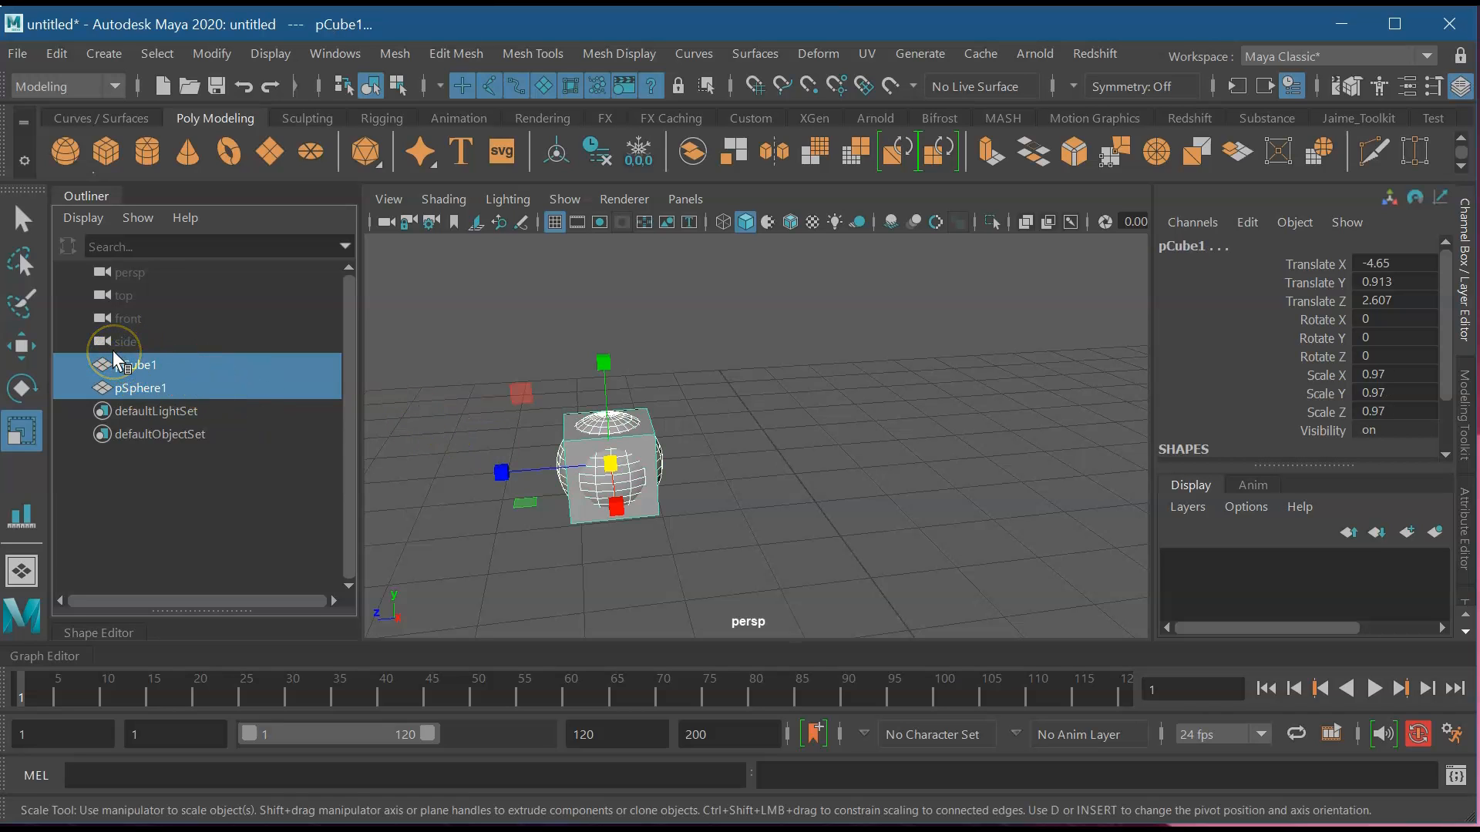
pyautogui.press('p')
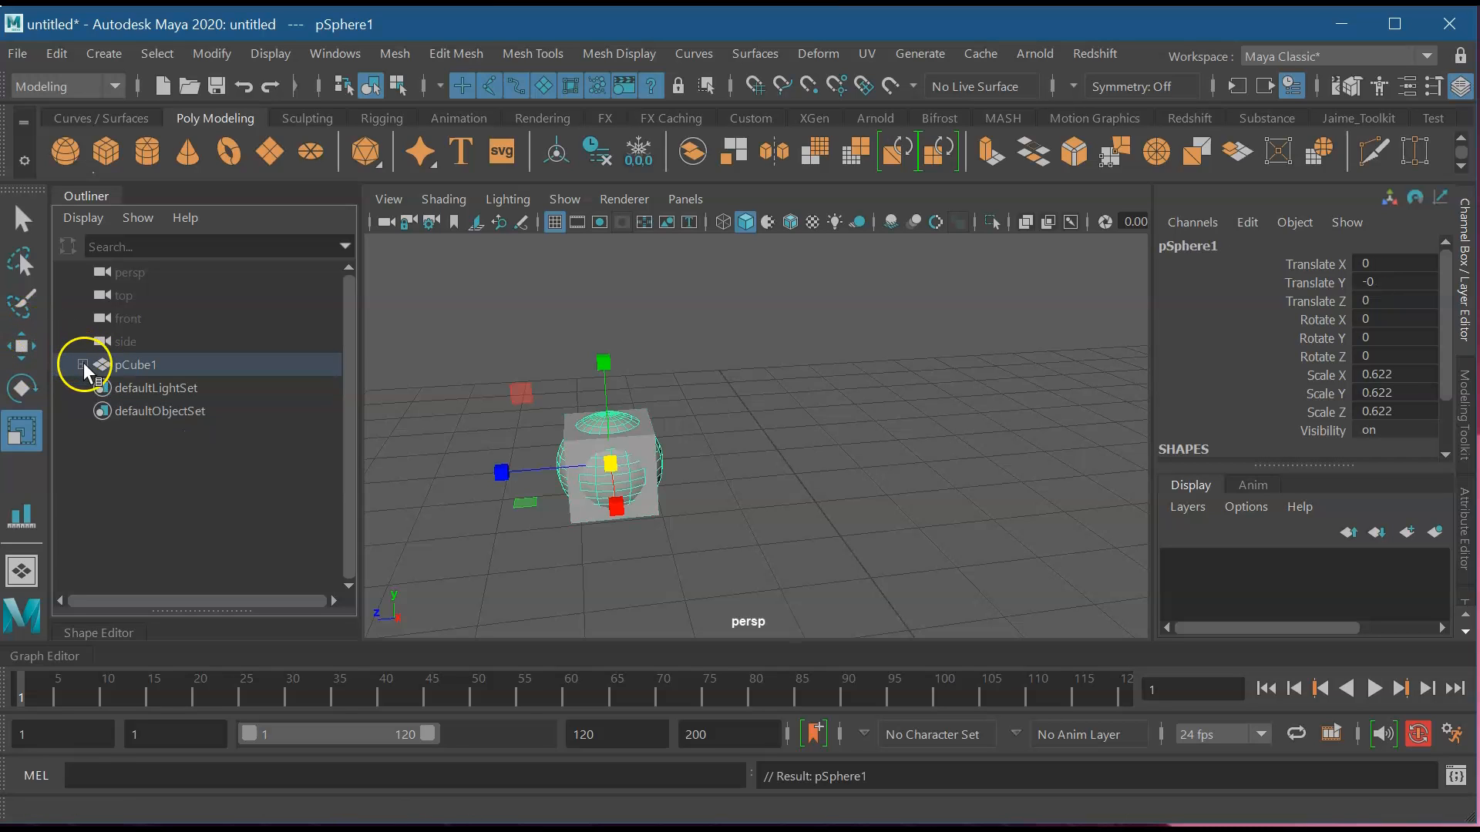
# Expand pCube1 and alternate selecting pCube1 and pSphere1 to inspect the hierarchy.
pyautogui.click(82, 363)
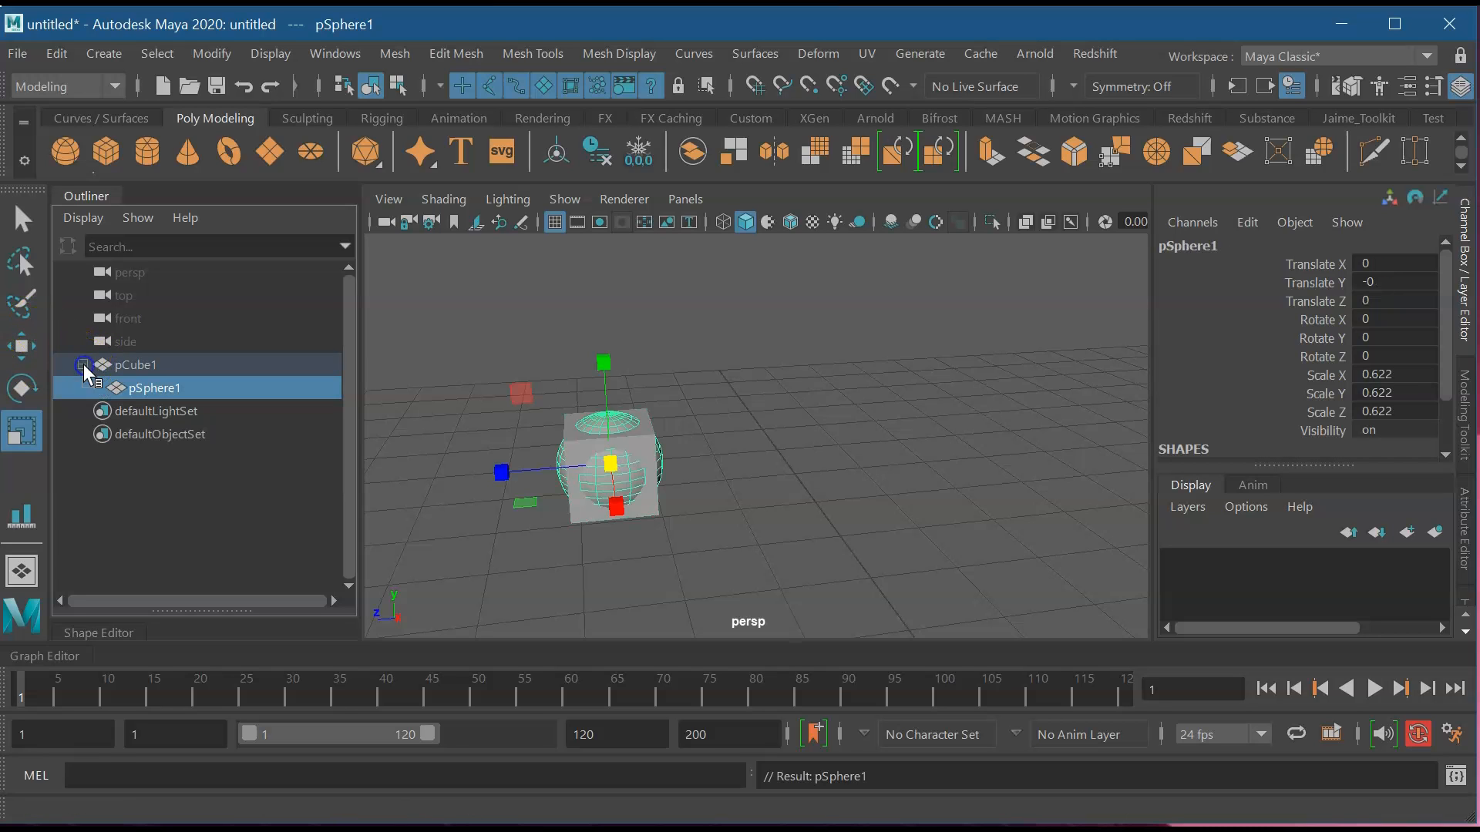
pyautogui.click(168, 372)
pyautogui.click(176, 388)
pyautogui.click(144, 366)
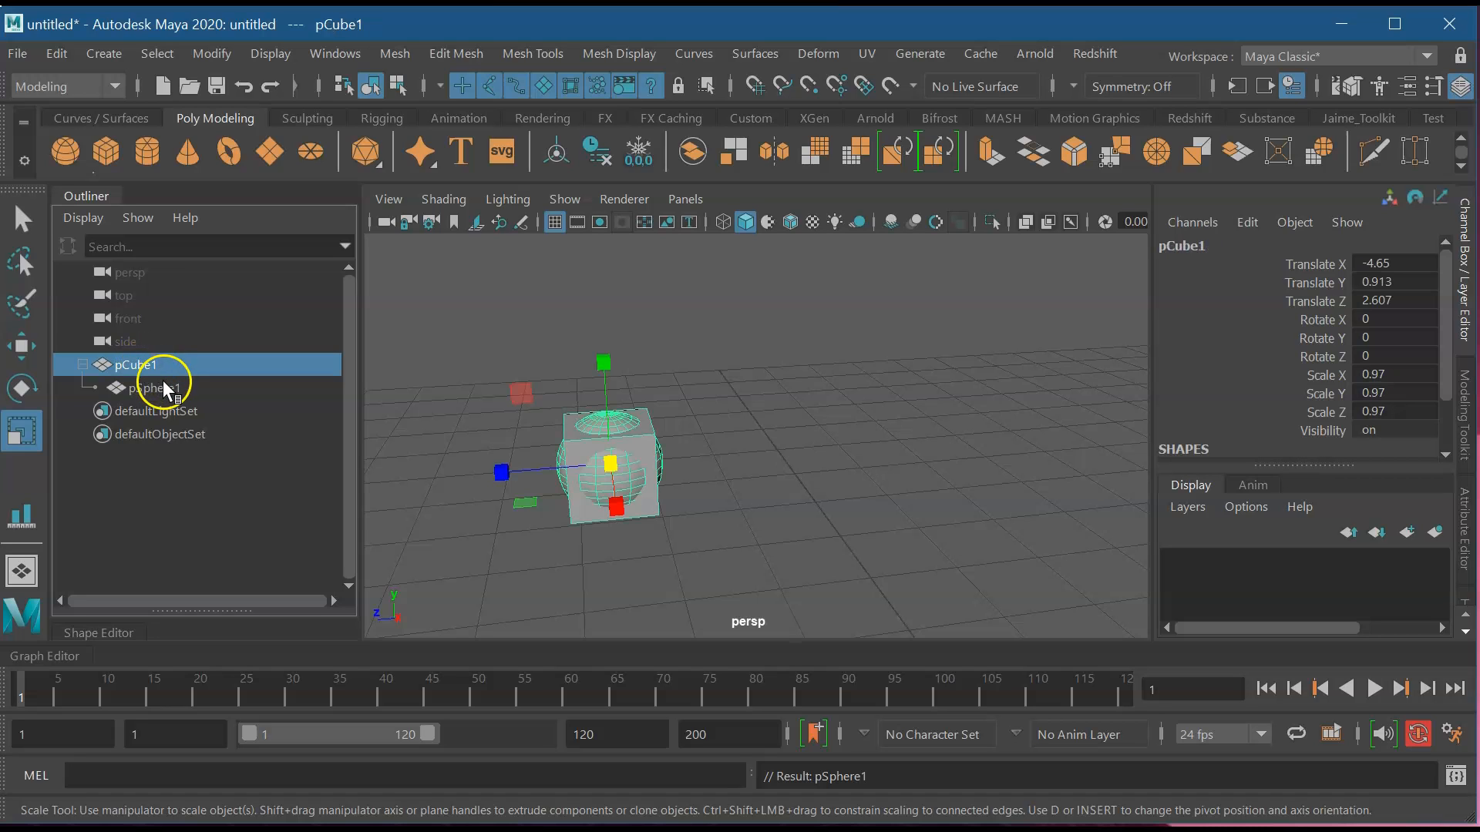
pyautogui.click(160, 386)
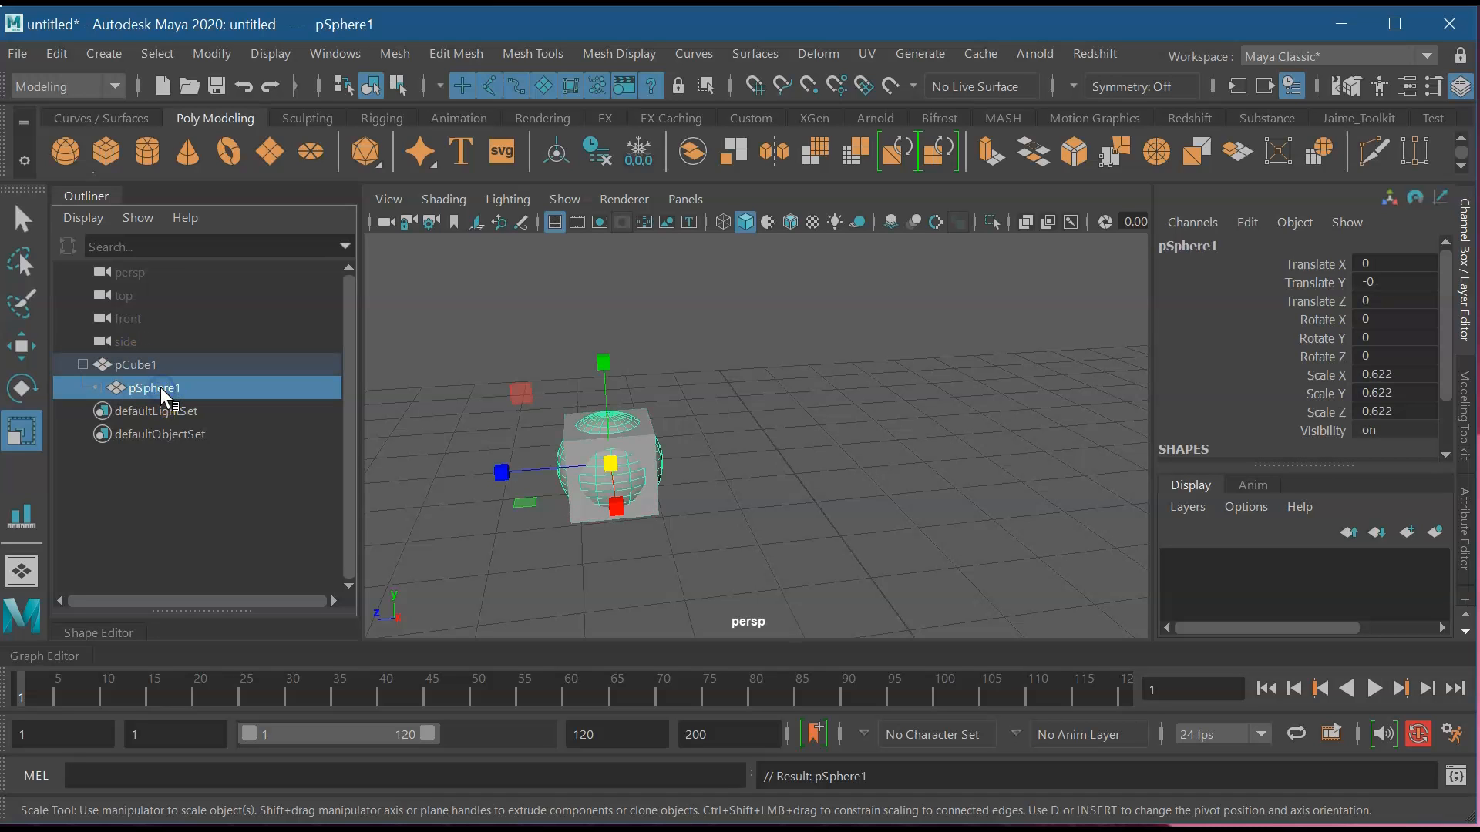
pyautogui.click(148, 368)
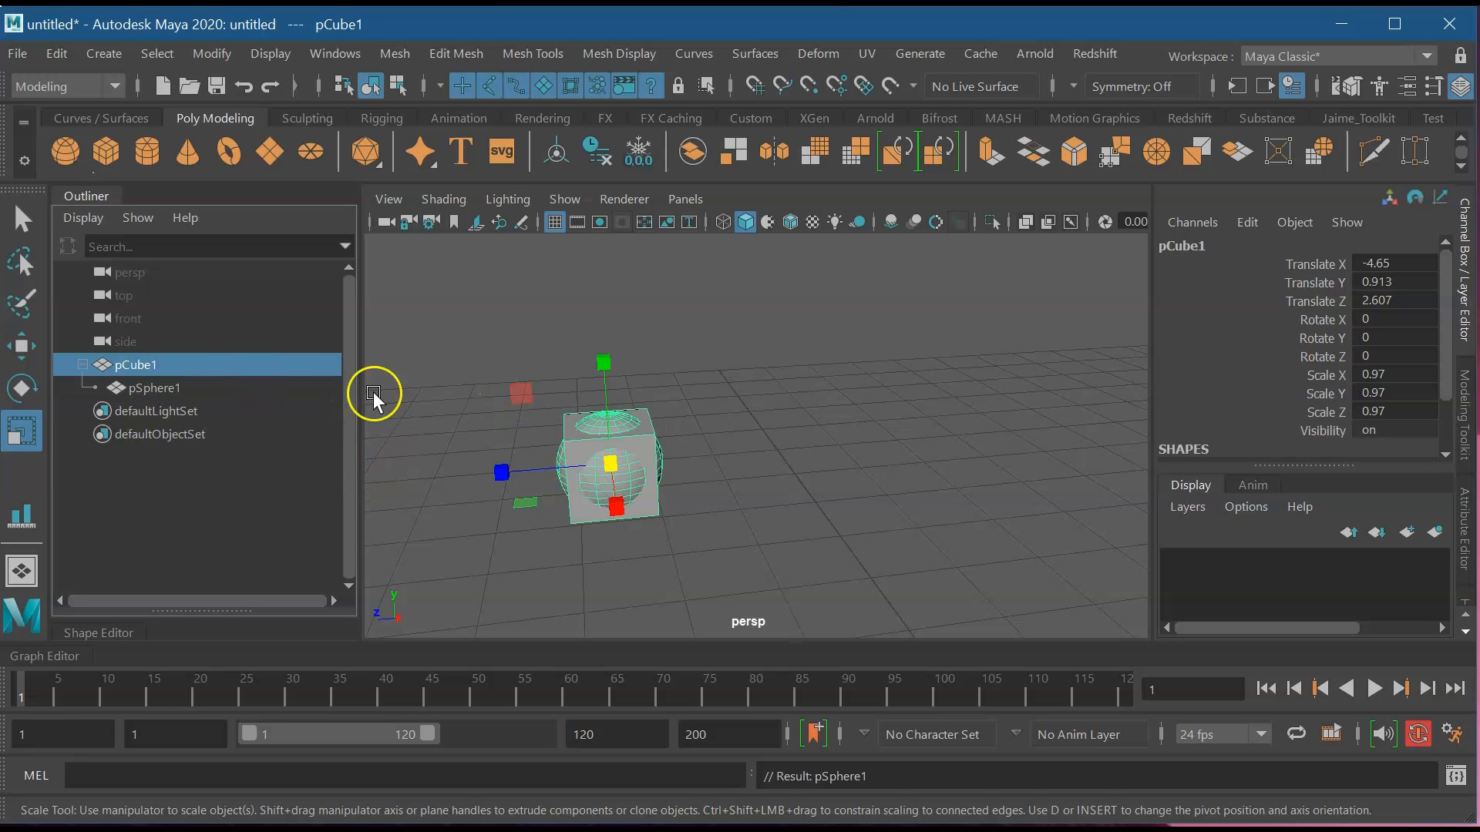
# Move pCube1 and pSphere1 in turn to confirm the sphere follows the cube.
pyautogui.press('w')
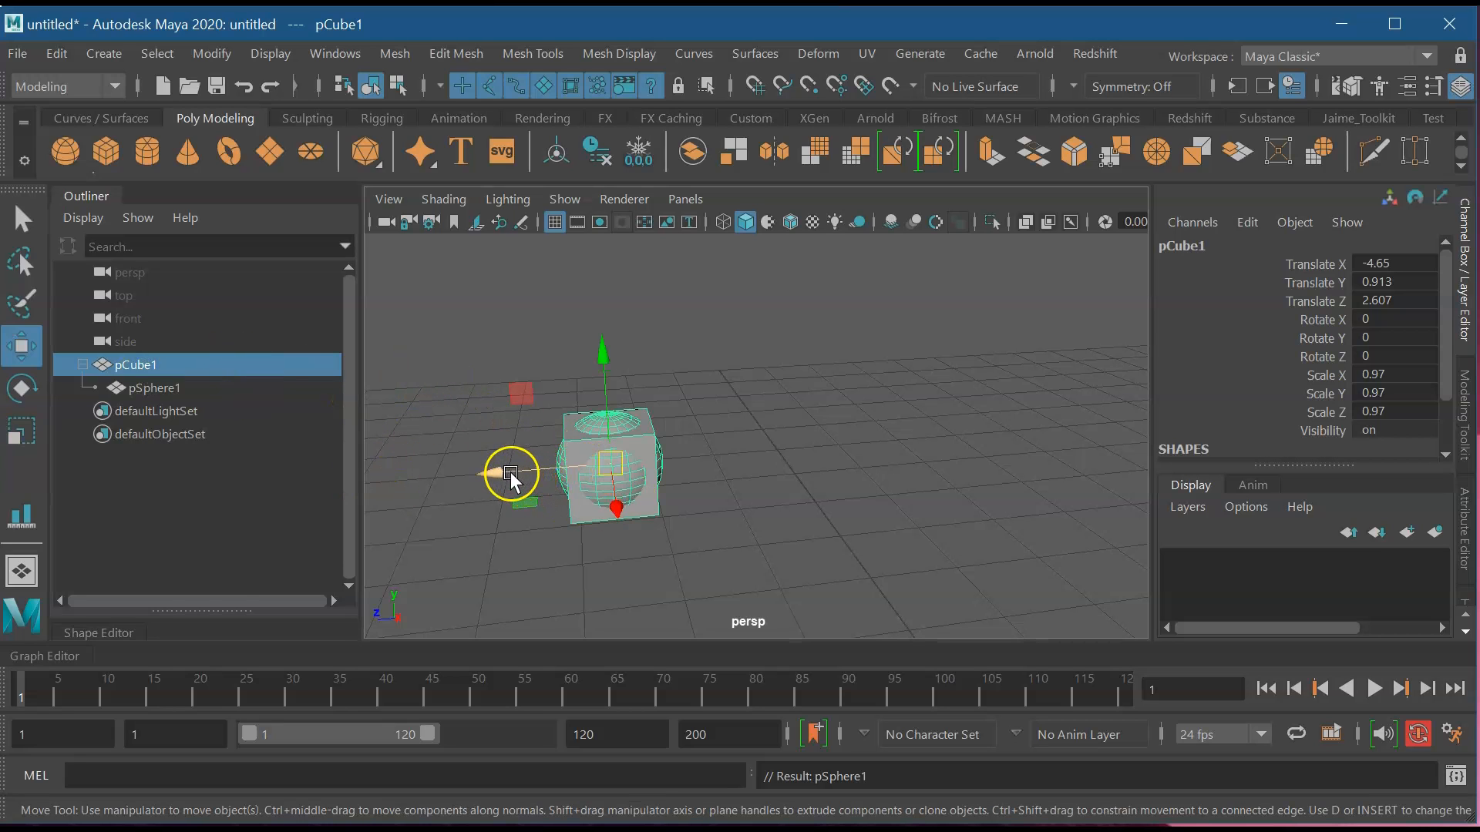
pyautogui.click(424, 506)
pyautogui.click(146, 364)
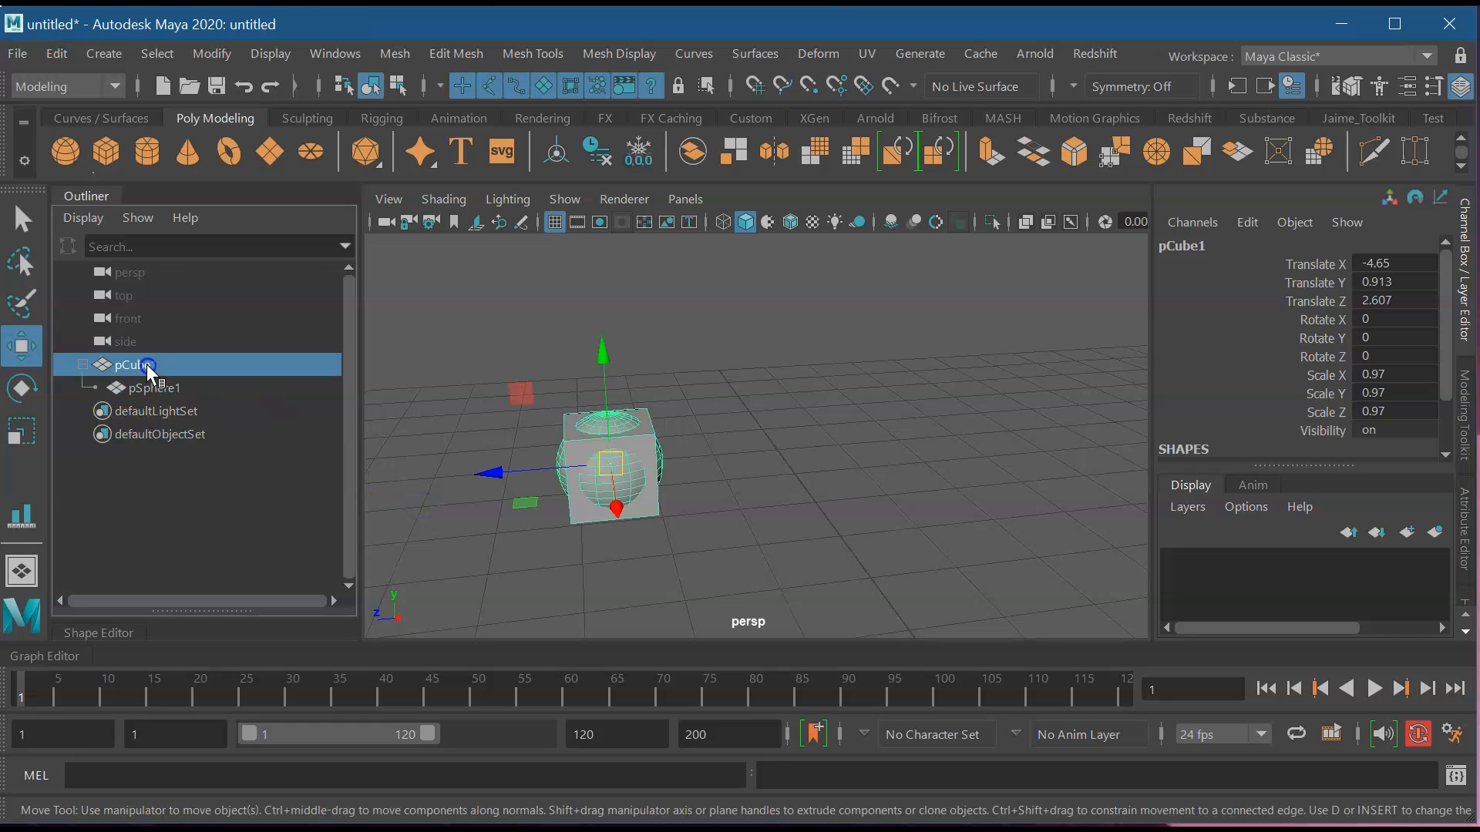
pyautogui.moveTo(490, 473)
pyautogui.mouseDown()
pyautogui.moveTo(908, 505)
pyautogui.moveTo(487, 498)
pyautogui.mouseUp()
pyautogui.click(229, 361)
pyautogui.click(154, 390)
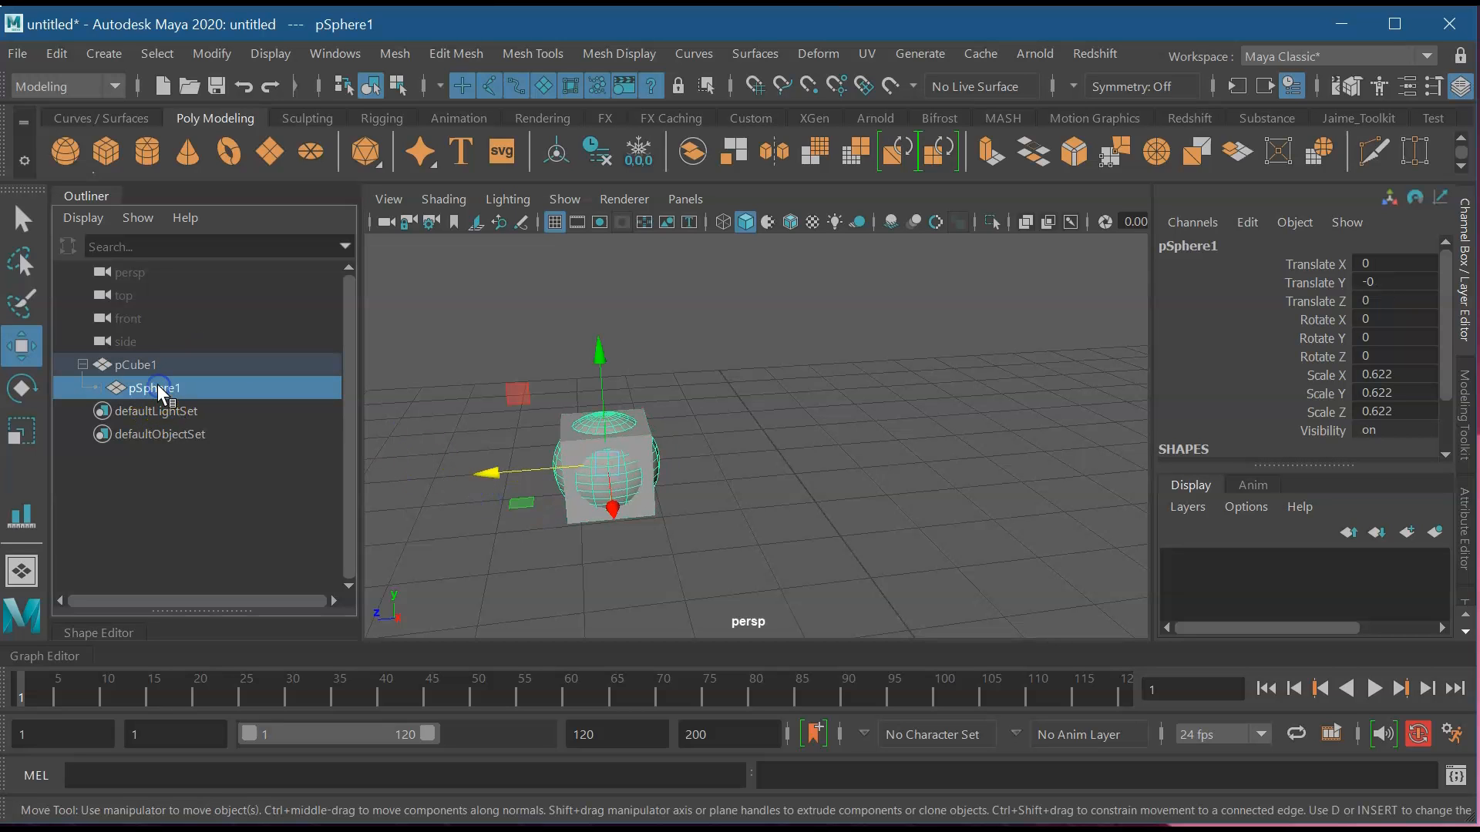
pyautogui.moveTo(442, 491); pyautogui.dragTo(578, 484)
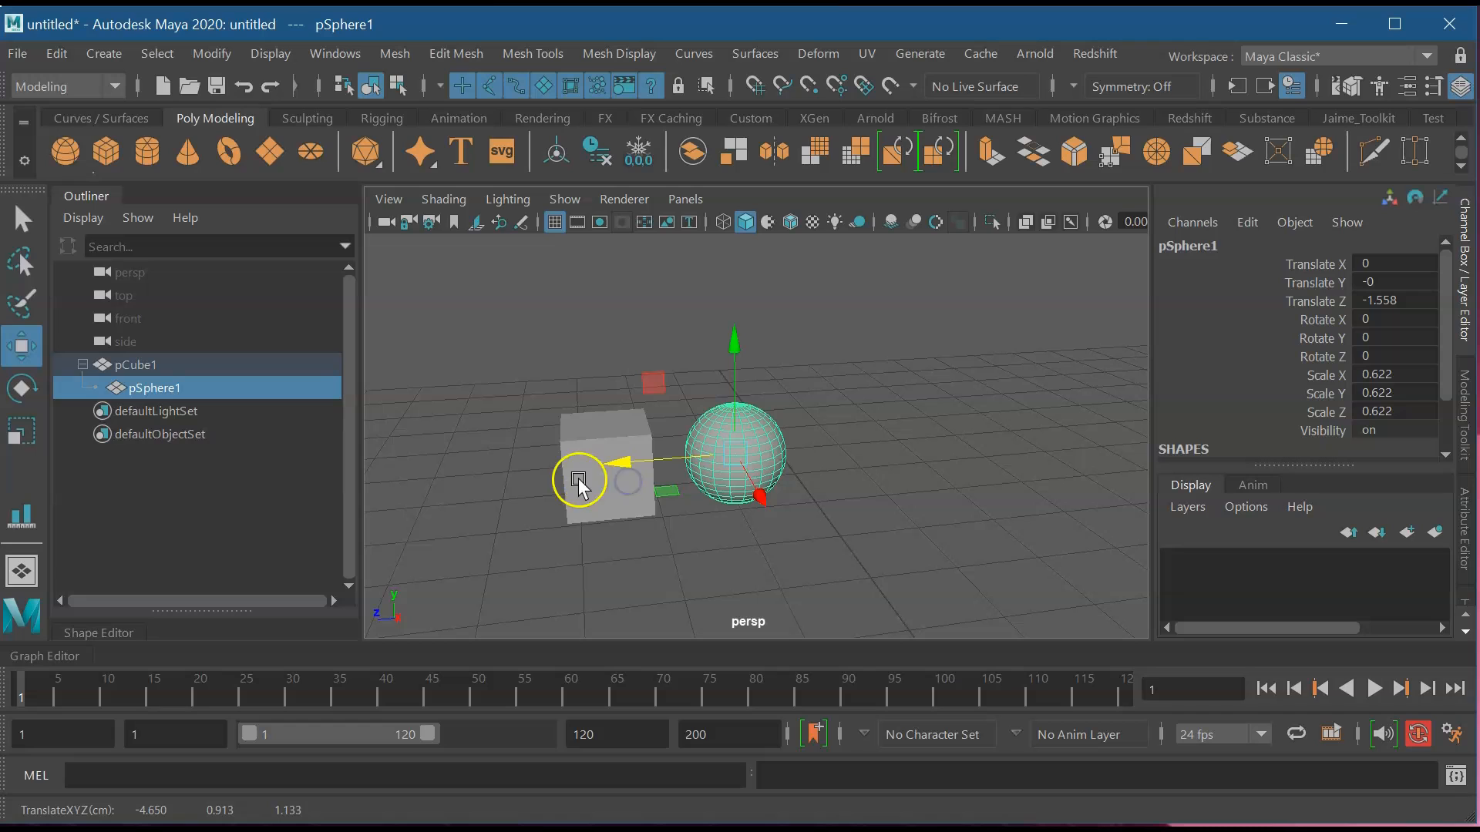
pyautogui.click(135, 362)
pyautogui.moveTo(456, 485); pyautogui.dragTo(594, 466, button='middle')
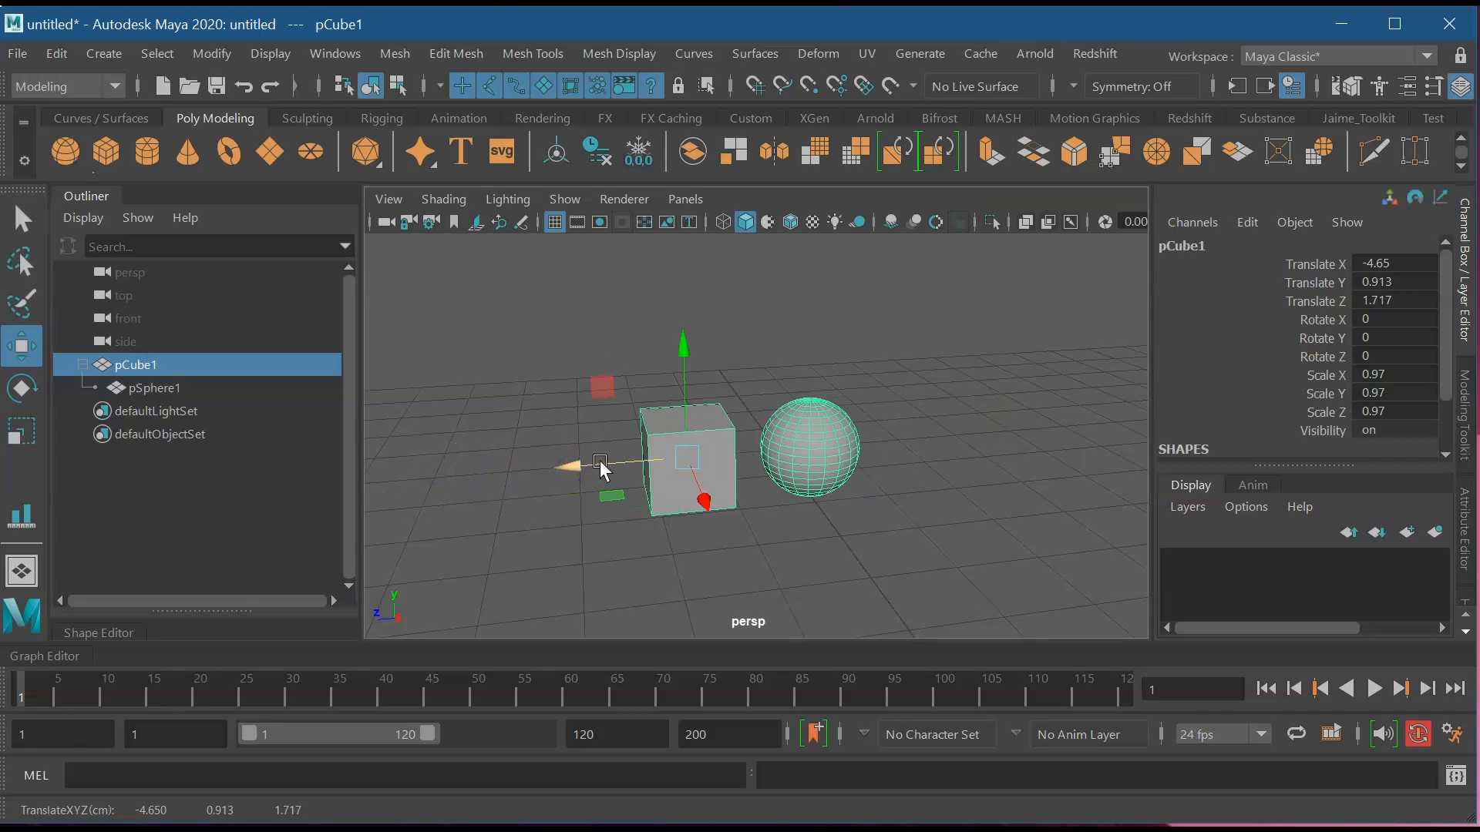
# Drag pSphere1 out from under pCube1 to the Outliner's top level.
pyautogui.click(180, 389)
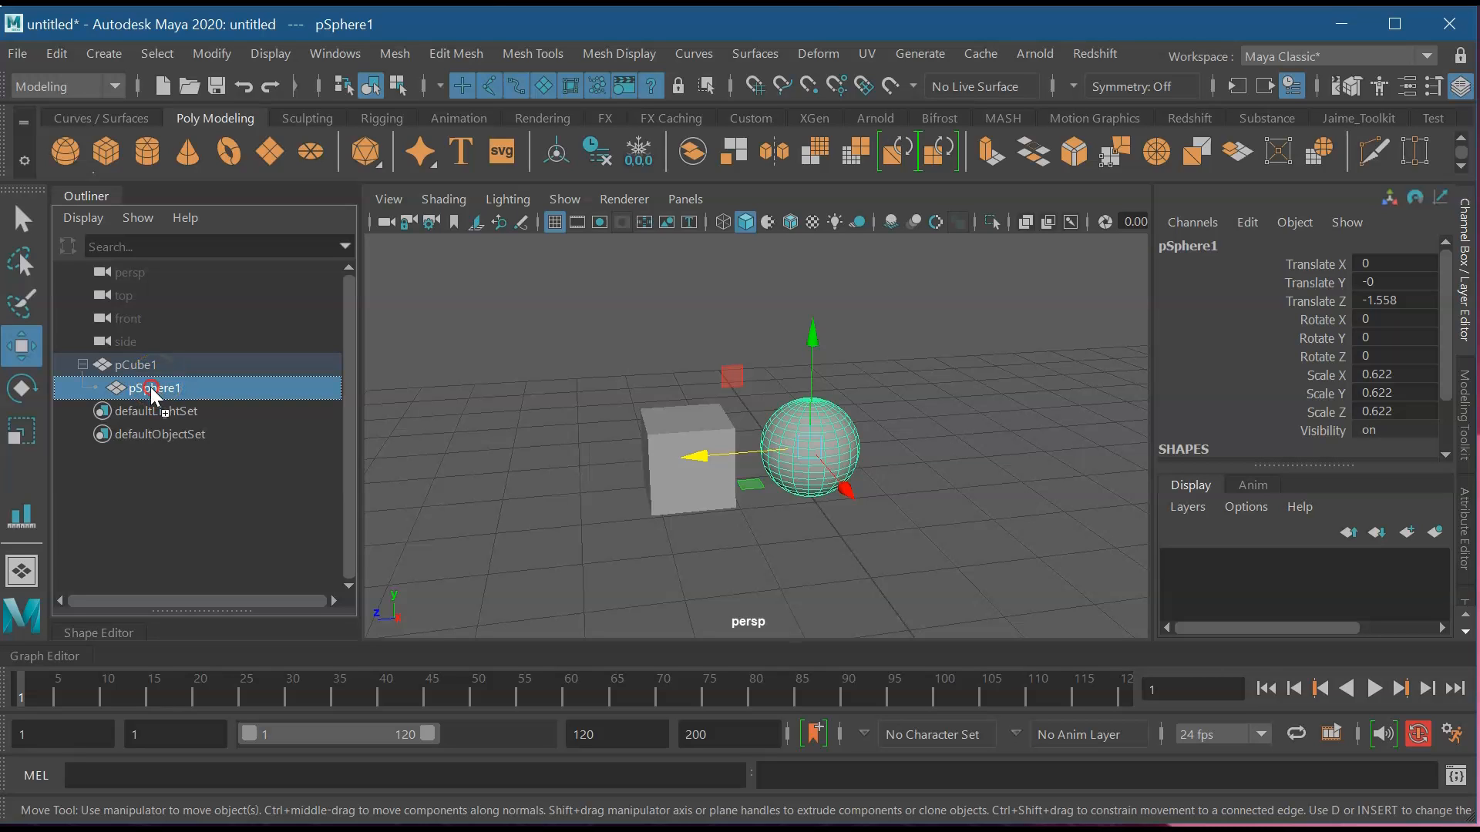
pyautogui.click(156, 388)
pyautogui.moveTo(157, 386); pyautogui.dragTo(180, 489)
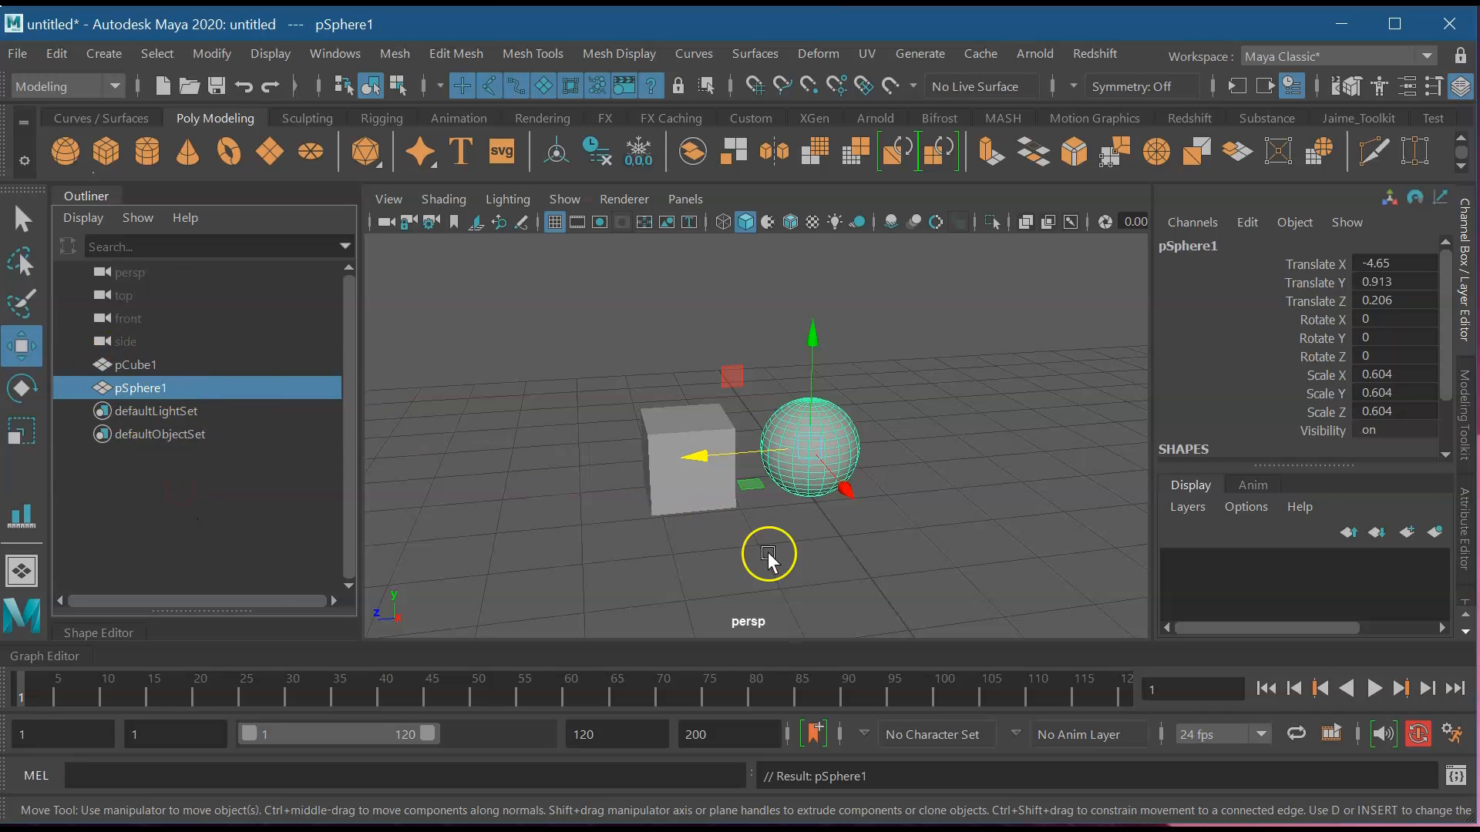
# Move the cube to Z 1.345 to confirm the sphere stays put, then marquee-select both.
pyautogui.click(731, 477)
pyautogui.moveTo(567, 464)
pyautogui.mouseDown()
pyautogui.moveTo(485, 481)
pyautogui.moveTo(587, 463)
pyautogui.mouseUp()
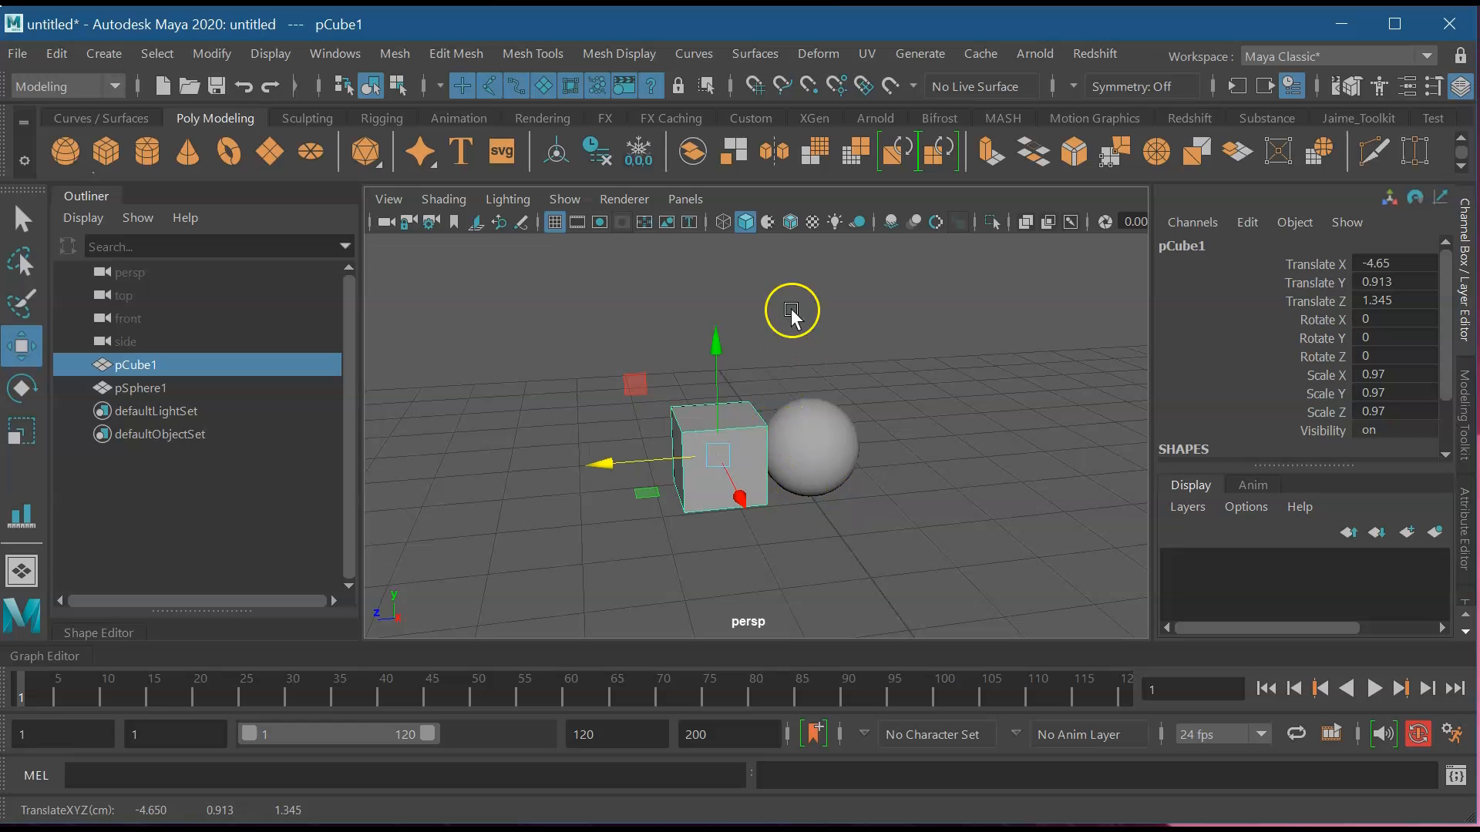
pyautogui.moveTo(512, 280)
pyautogui.mouseDown()
pyautogui.moveTo(677, 423)
pyautogui.moveTo(914, 545)
pyautogui.mouseUp()
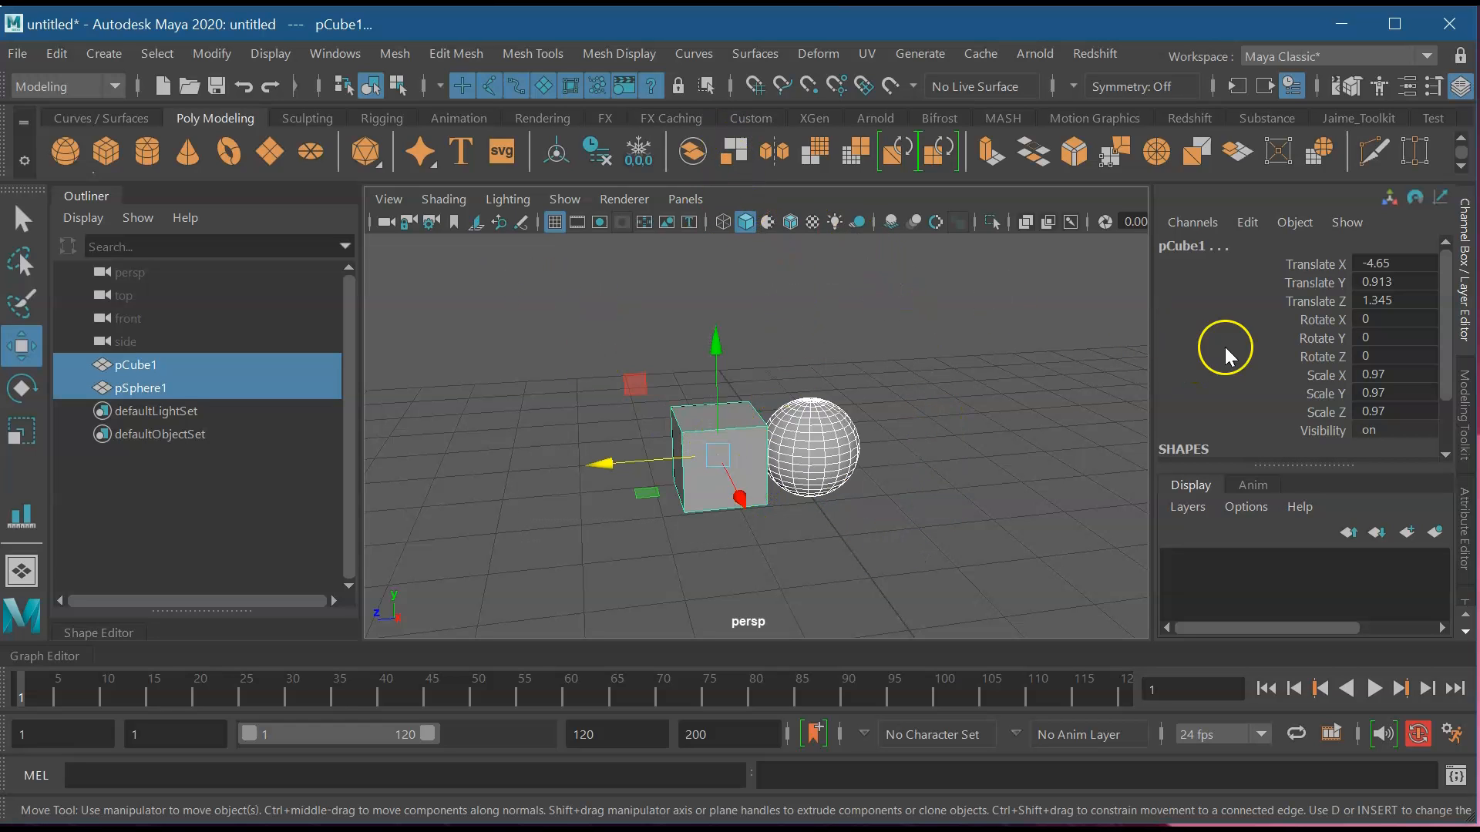